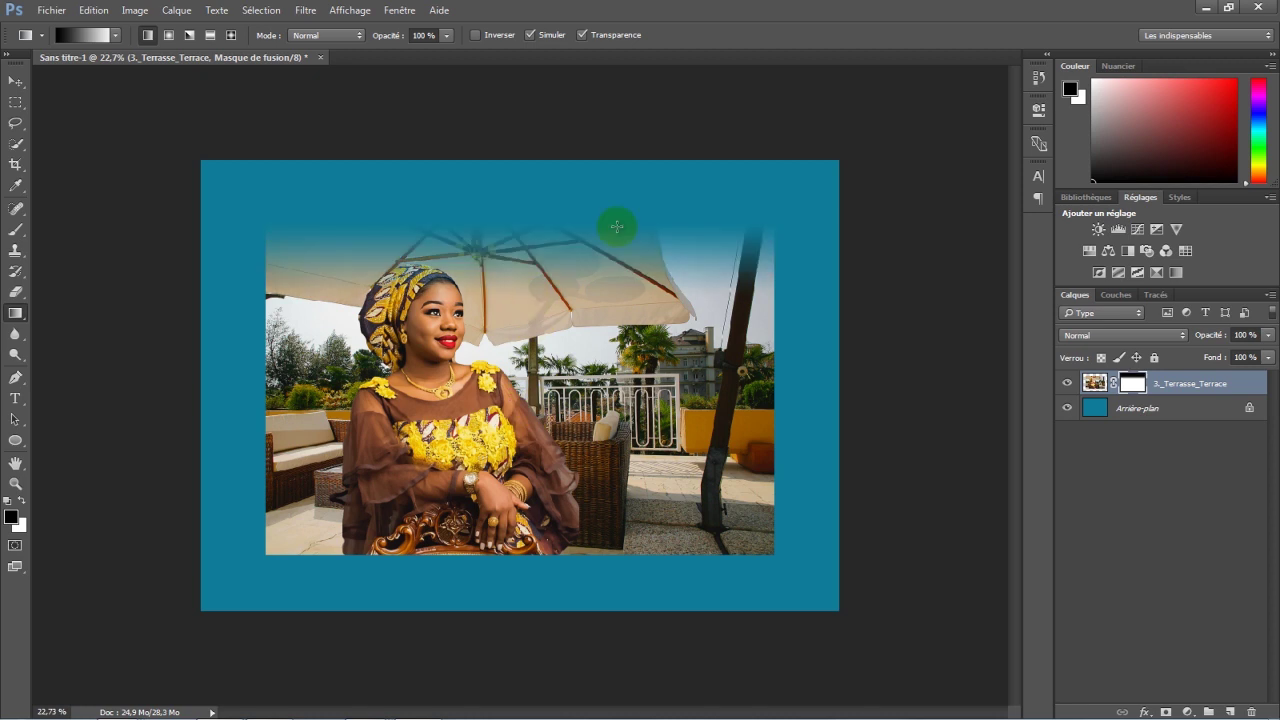
Drag a gradient on the terrace photo's layer mask to fade its top and bottom edges
left_click(921, 370)
left_click_drag(520, 545, 520, 450)
left_click(261, 10)
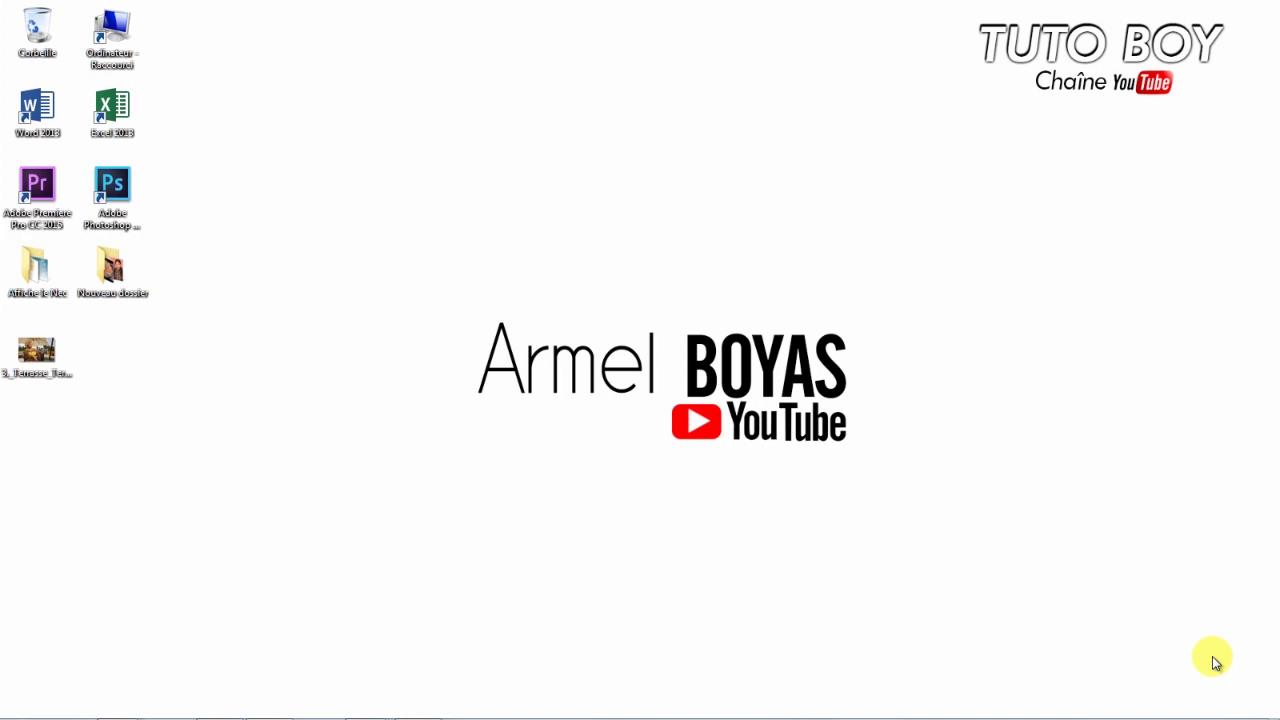
Launch Adobe Photoshop from its desktop shortcut
double_click(115, 186)
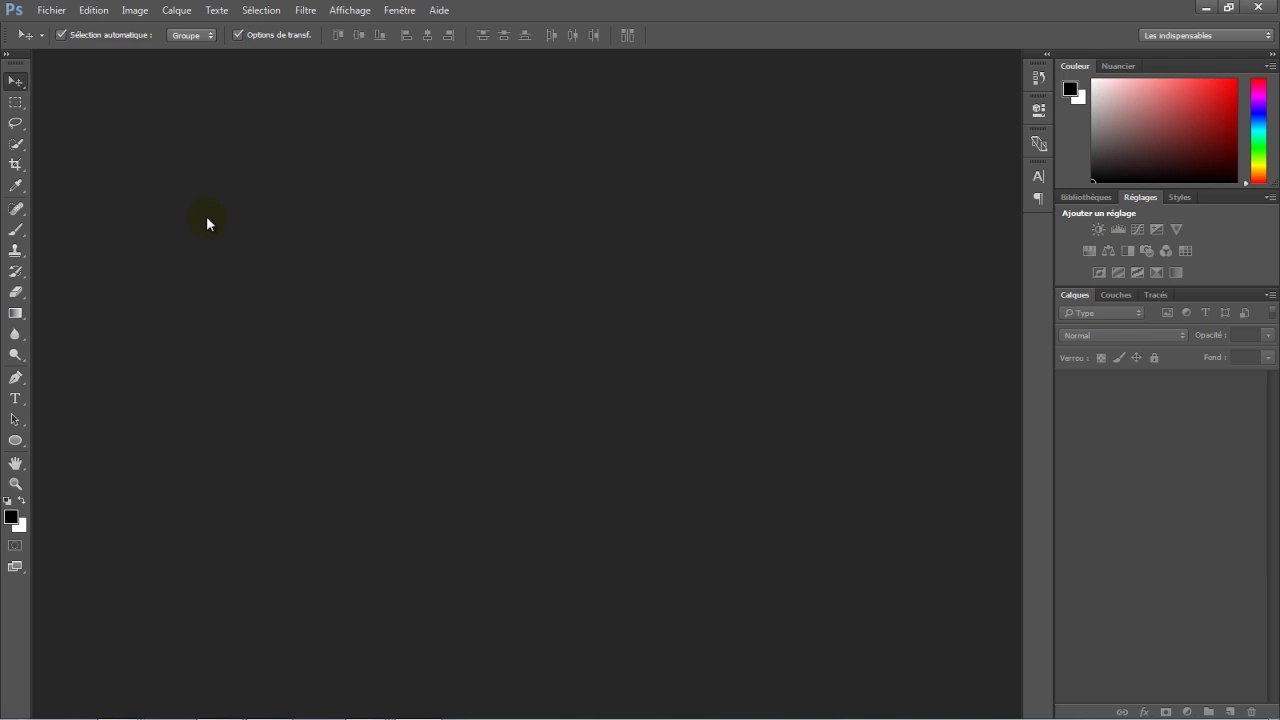
Start a new document from the International Paper preset, with units in centimetres
left_click(45, 11)
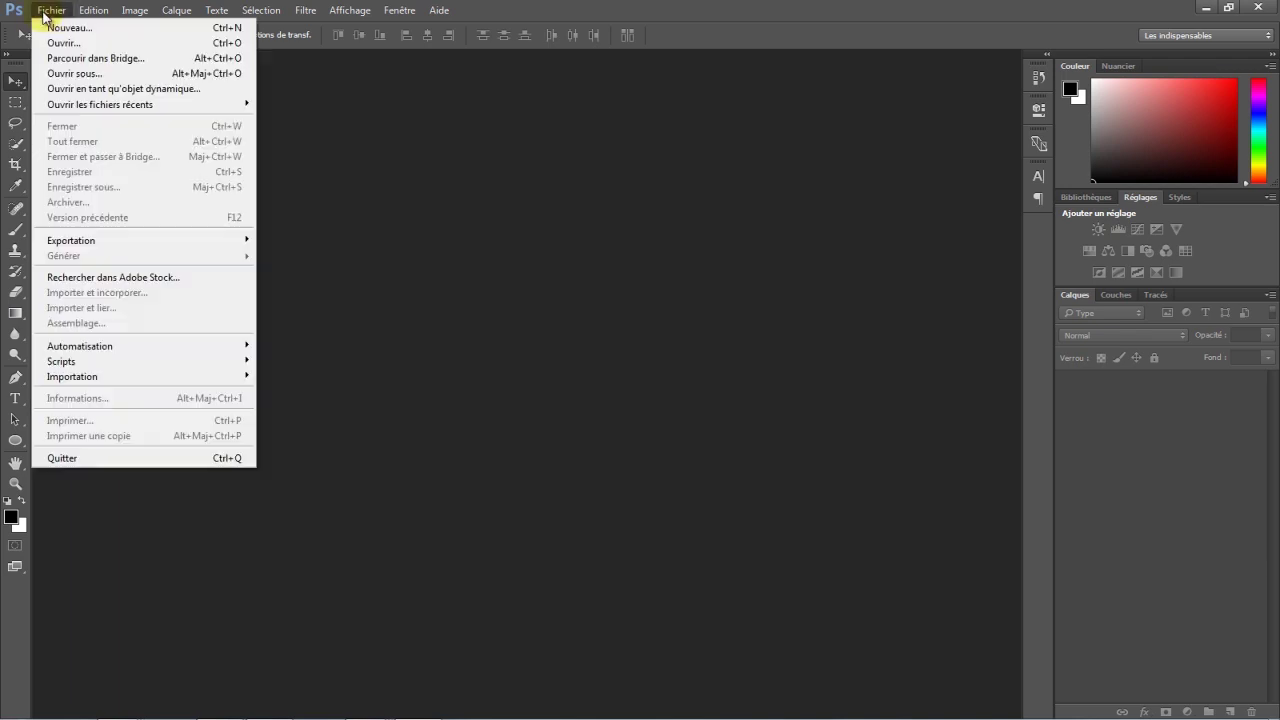
left_click(50, 27)
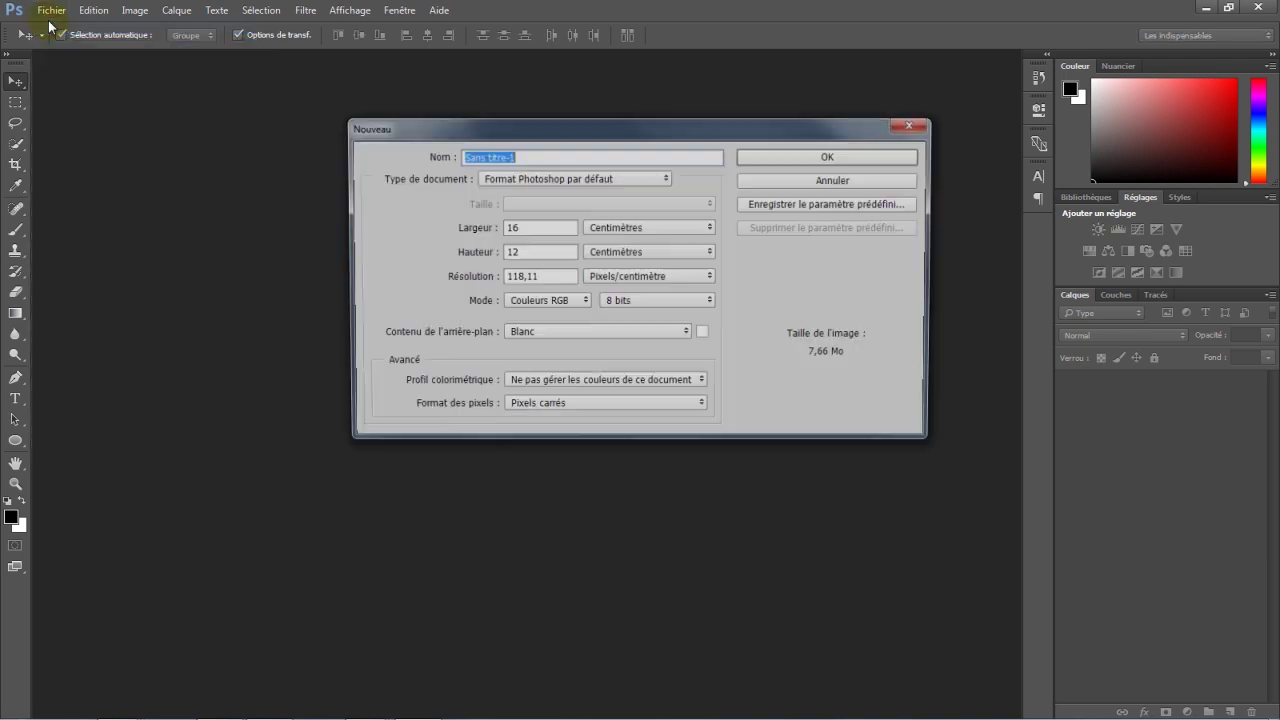
left_click(480, 178)
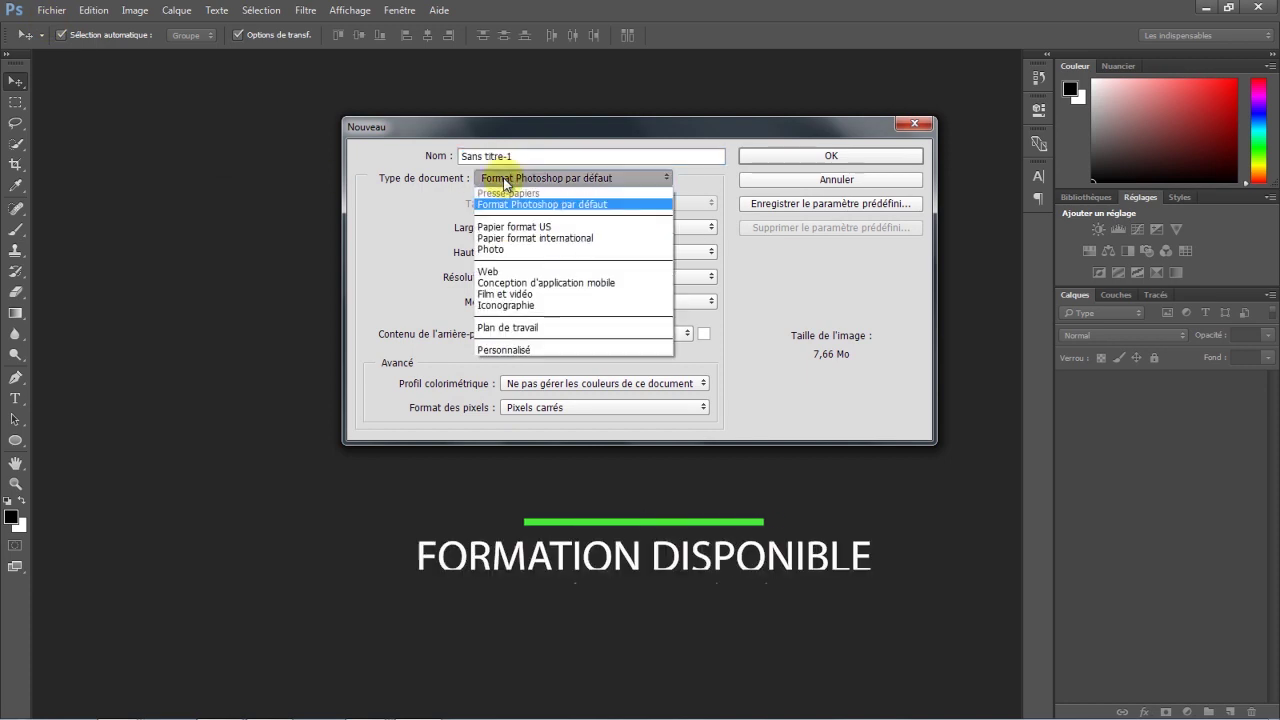
left_click(507, 238)
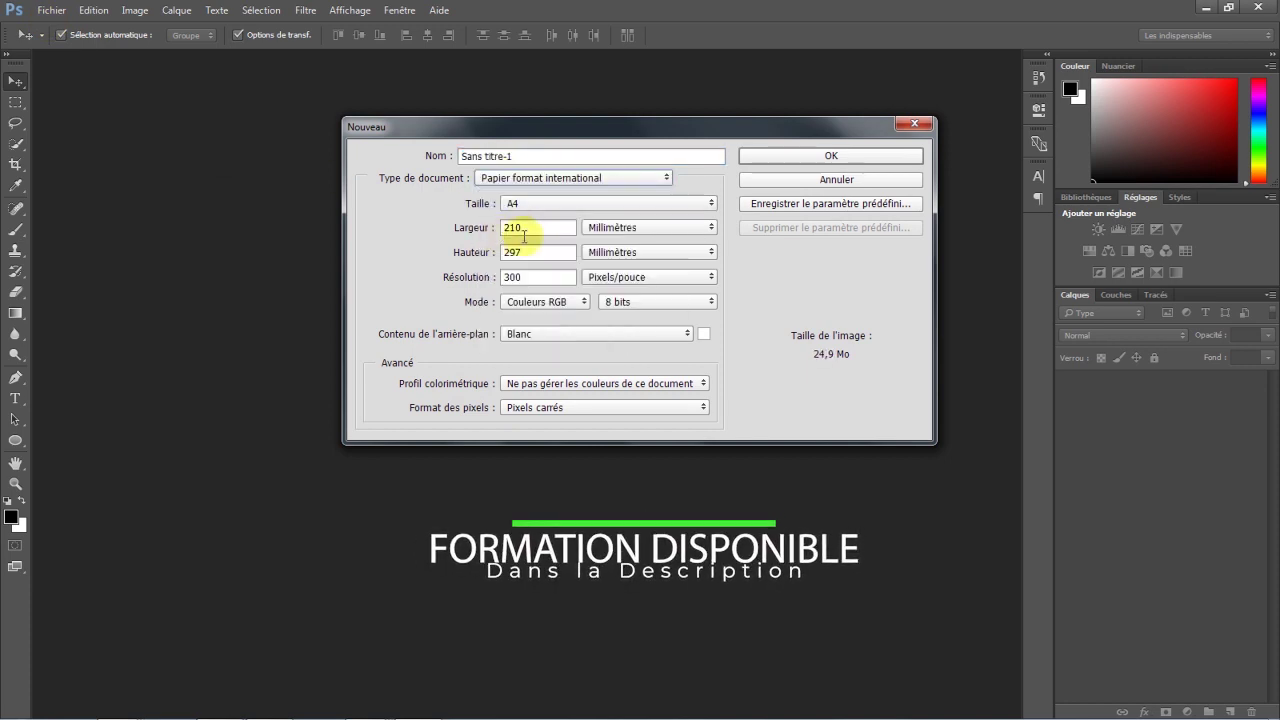
left_click(594, 230)
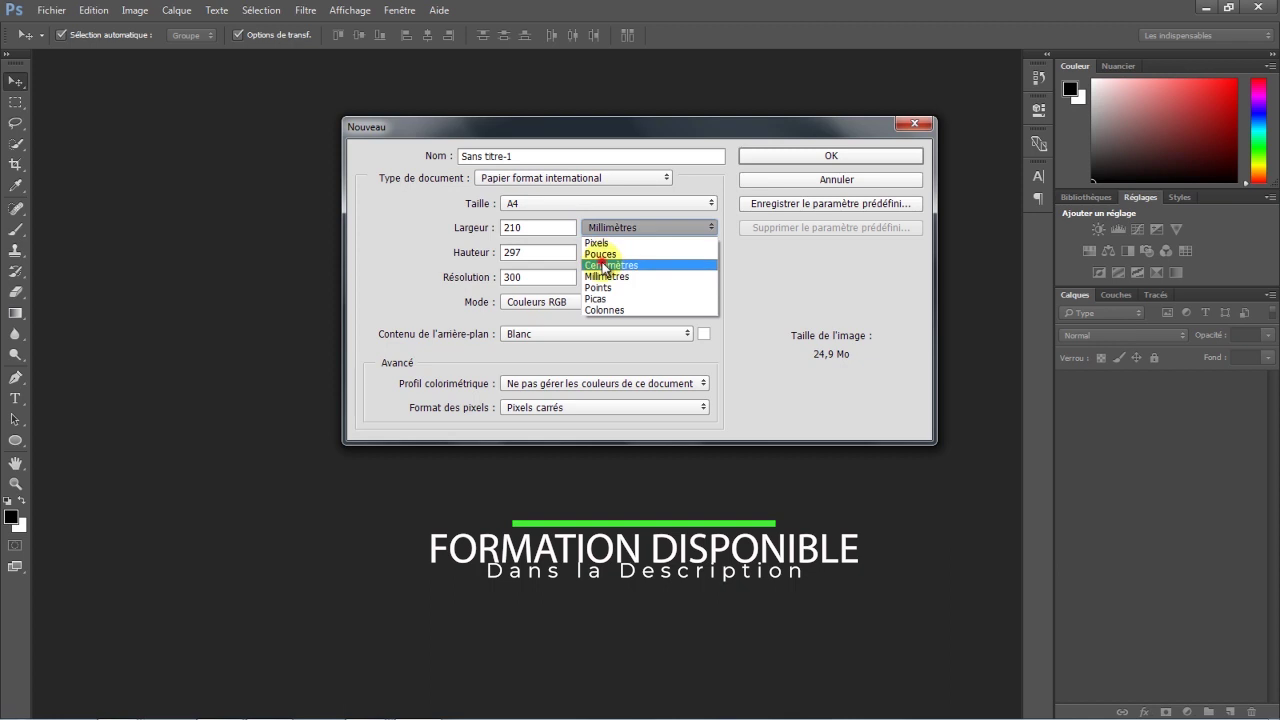
left_click(605, 265)
Confirm the 21 × 29,7 cm size at 300 ppi and bring up the background colour choice
left_click(495, 229)
left_click(497, 254)
left_click(533, 276)
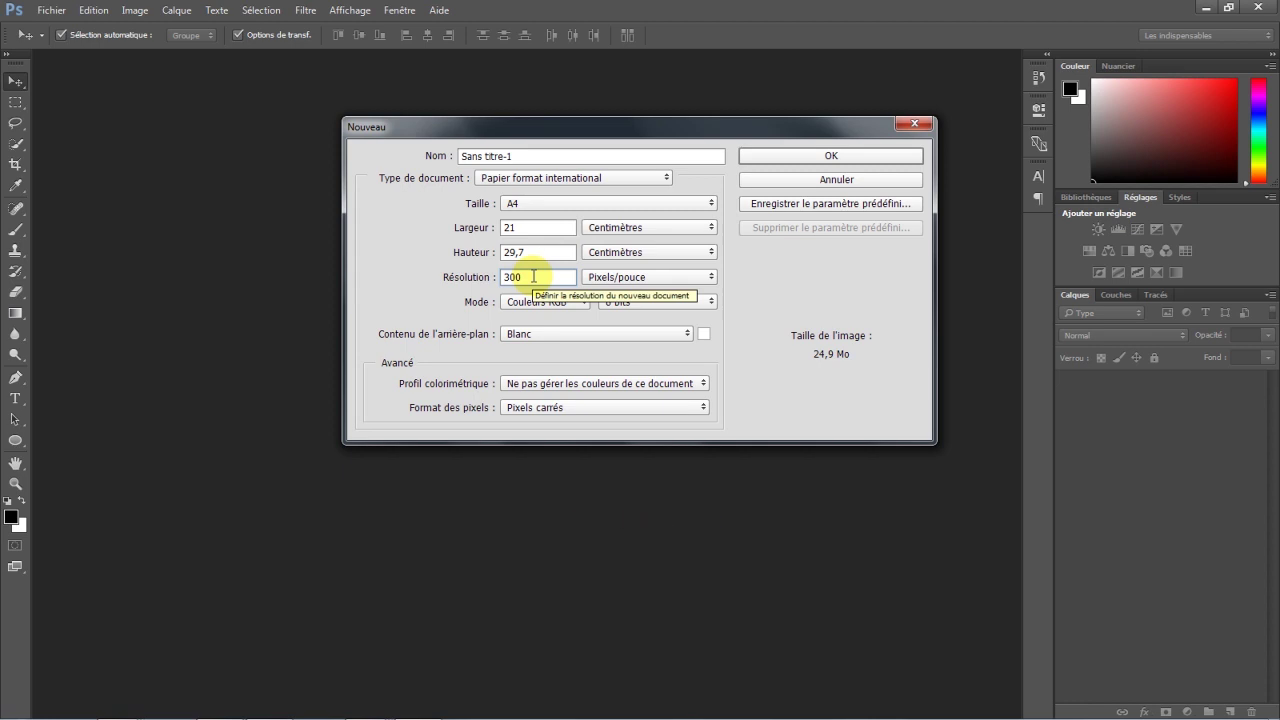
left_click(704, 333)
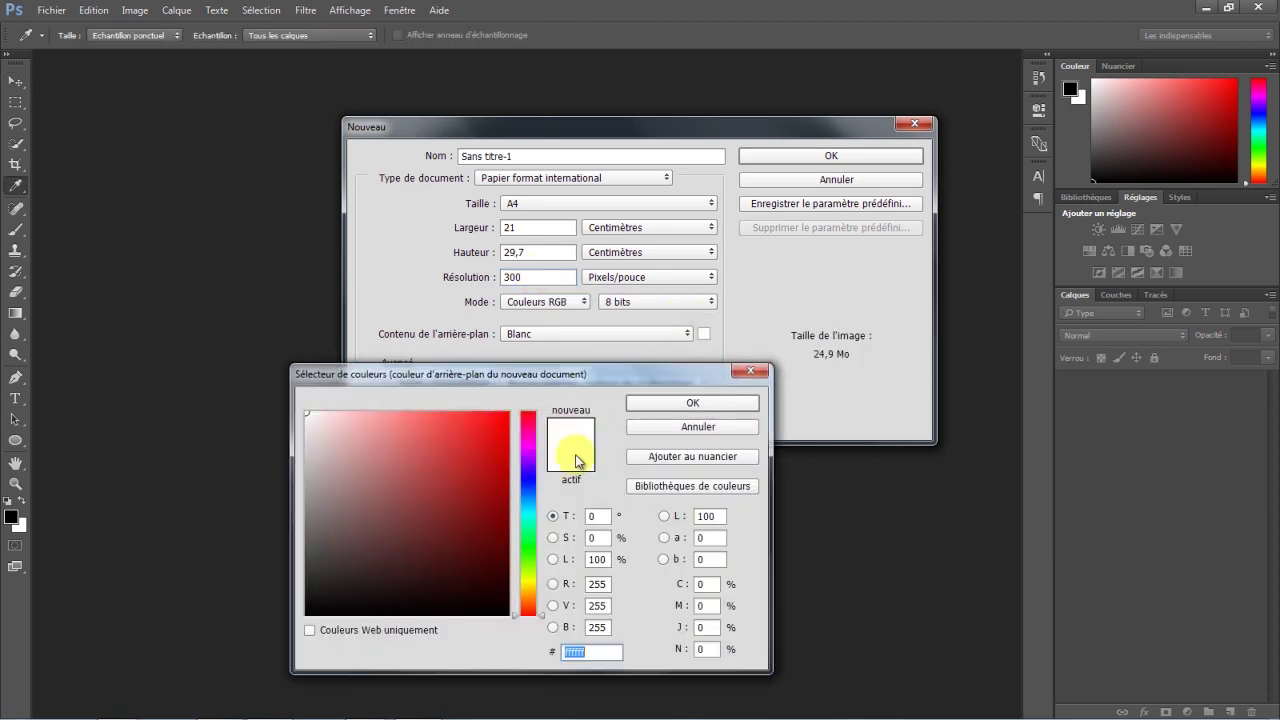
Pick teal #0e7c98 as the new document's background colour
left_click(530, 515)
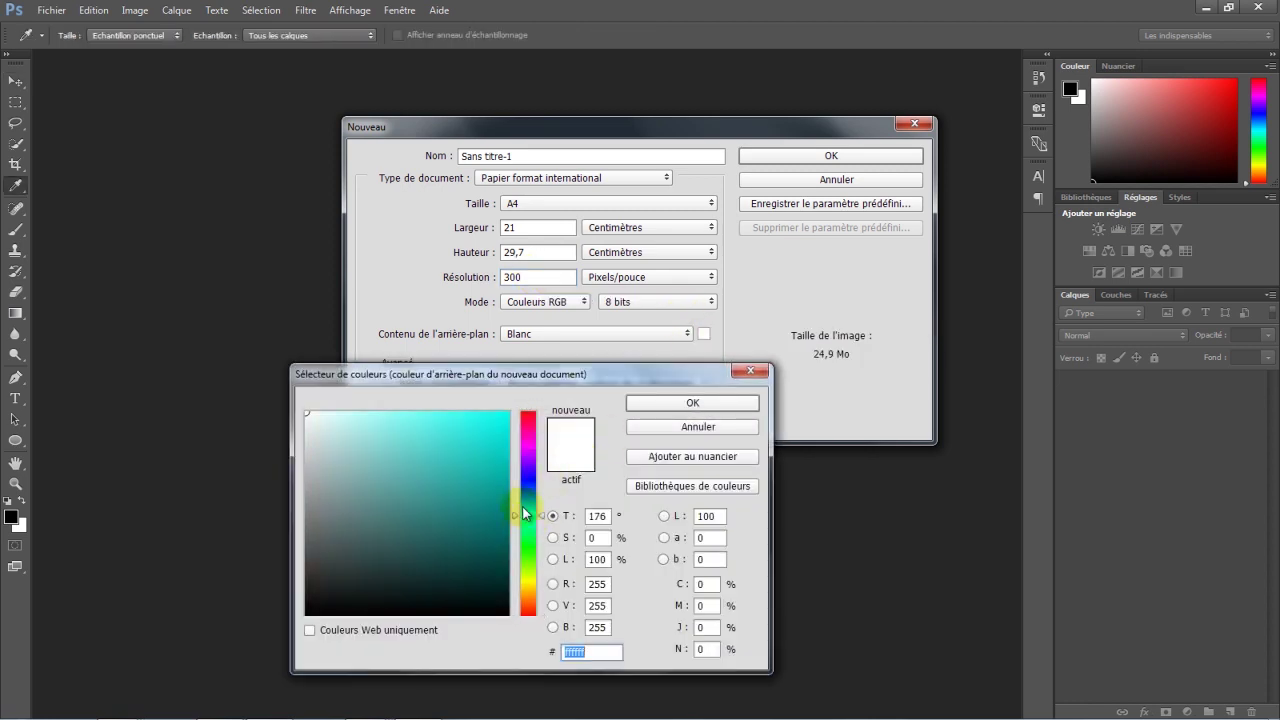
left_click(520, 507)
left_click(690, 403)
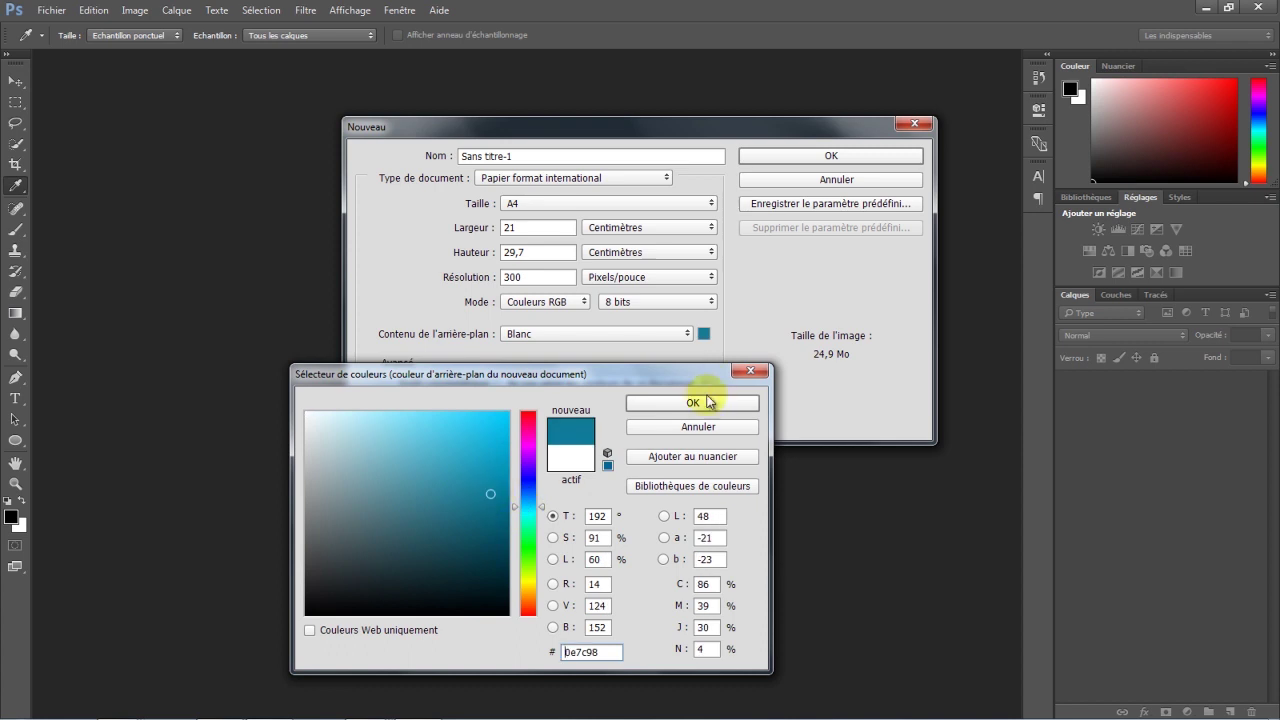
left_click(690, 403)
Swap the size to 29,7 × 21 cm landscape and create the document
left_click_drag(544, 253, 494, 257)
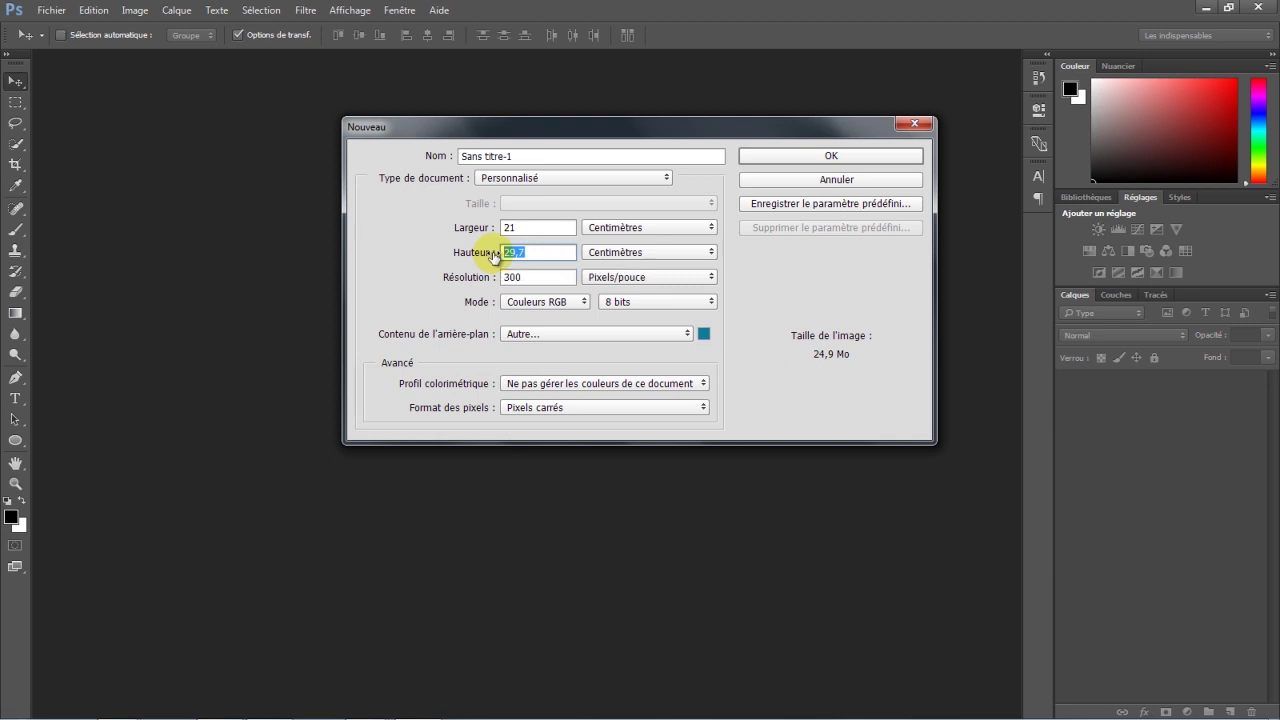
mouse_move(529, 227)
left_mouse_down()
mouse_move(481, 229)
mouse_move(474, 255)
left_mouse_up()
type("29,7")
type("21")
left_click(766, 156)
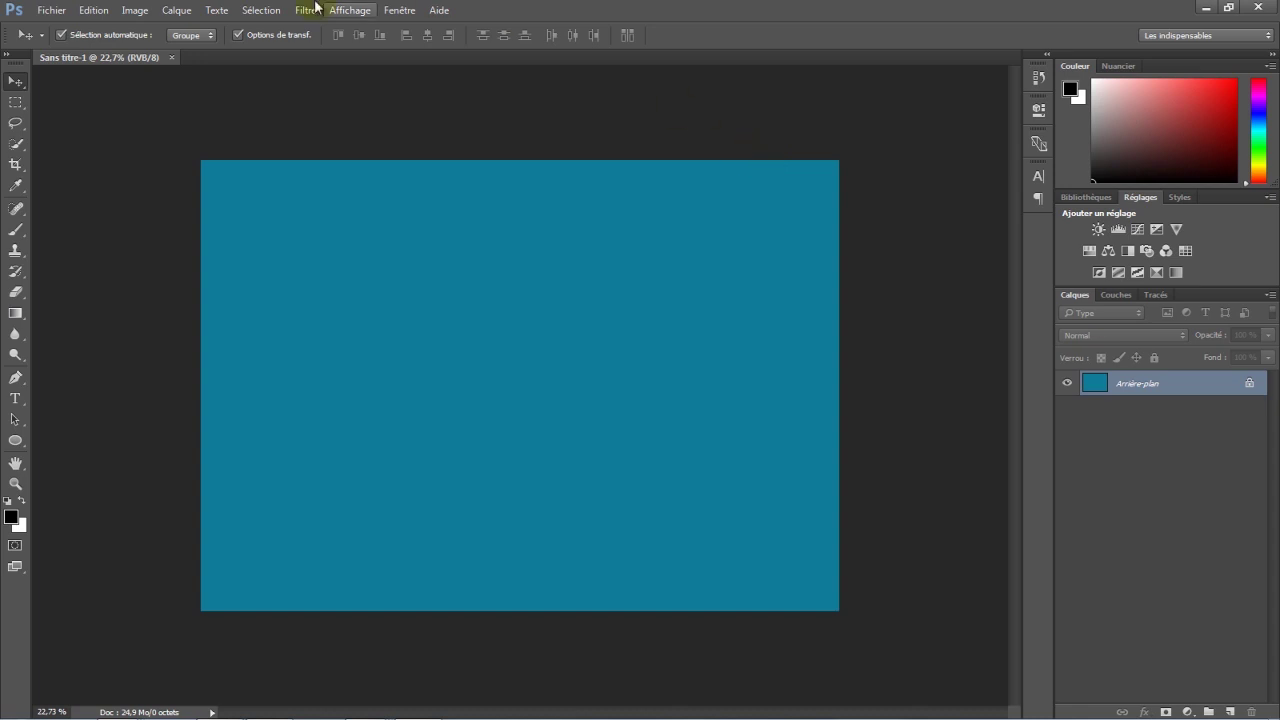
Import and link the 3._Terrasse_Terrace photo onto the canvas and commit it
left_click(58, 11)
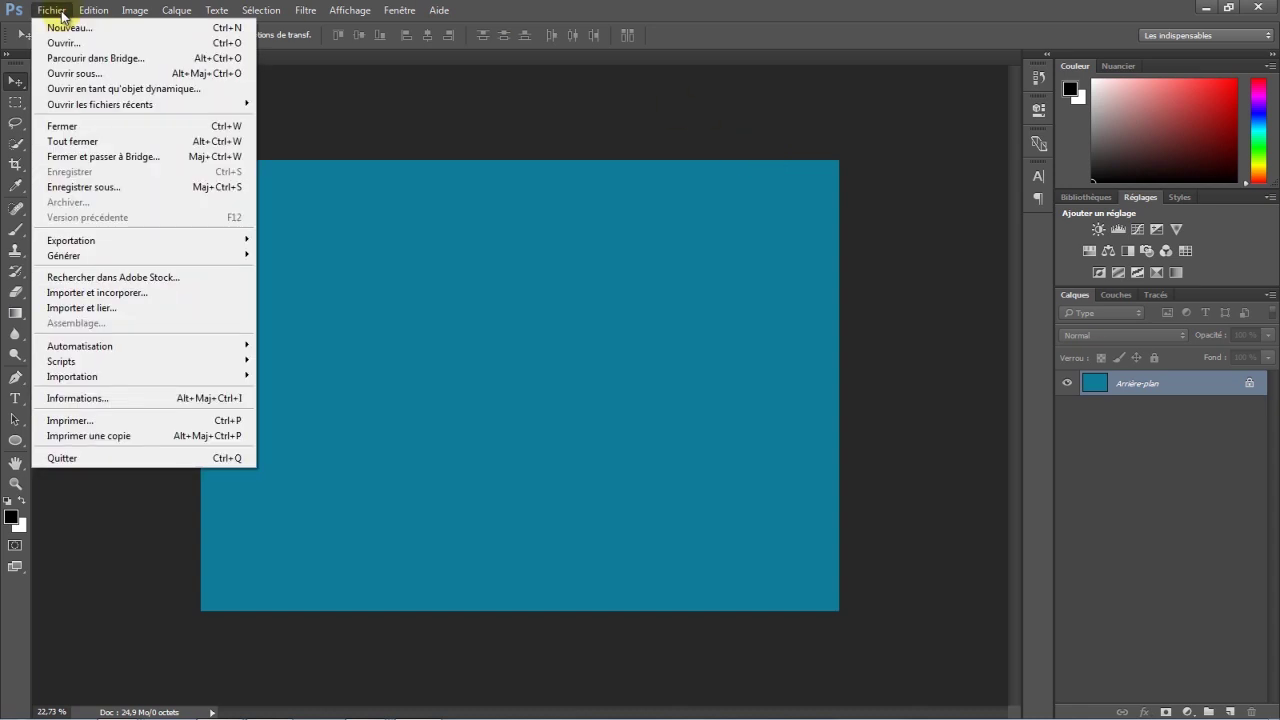
left_click(87, 309)
left_click(181, 241)
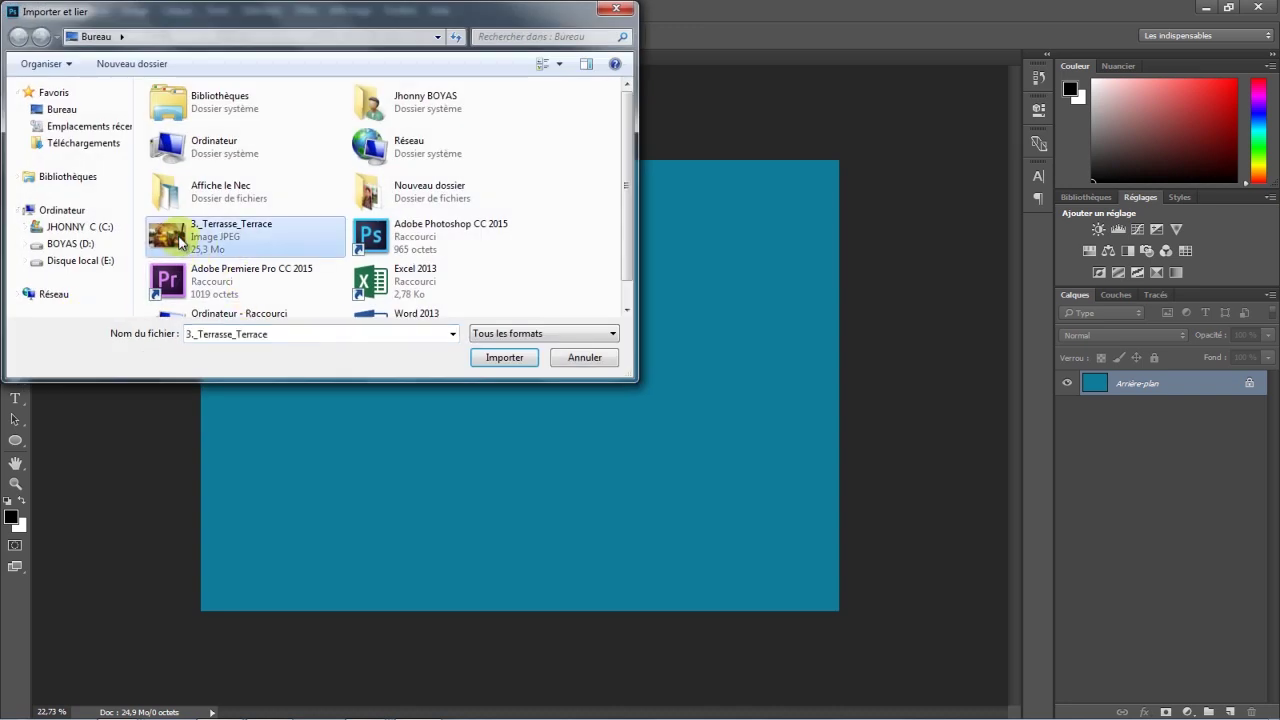
double_click(181, 241)
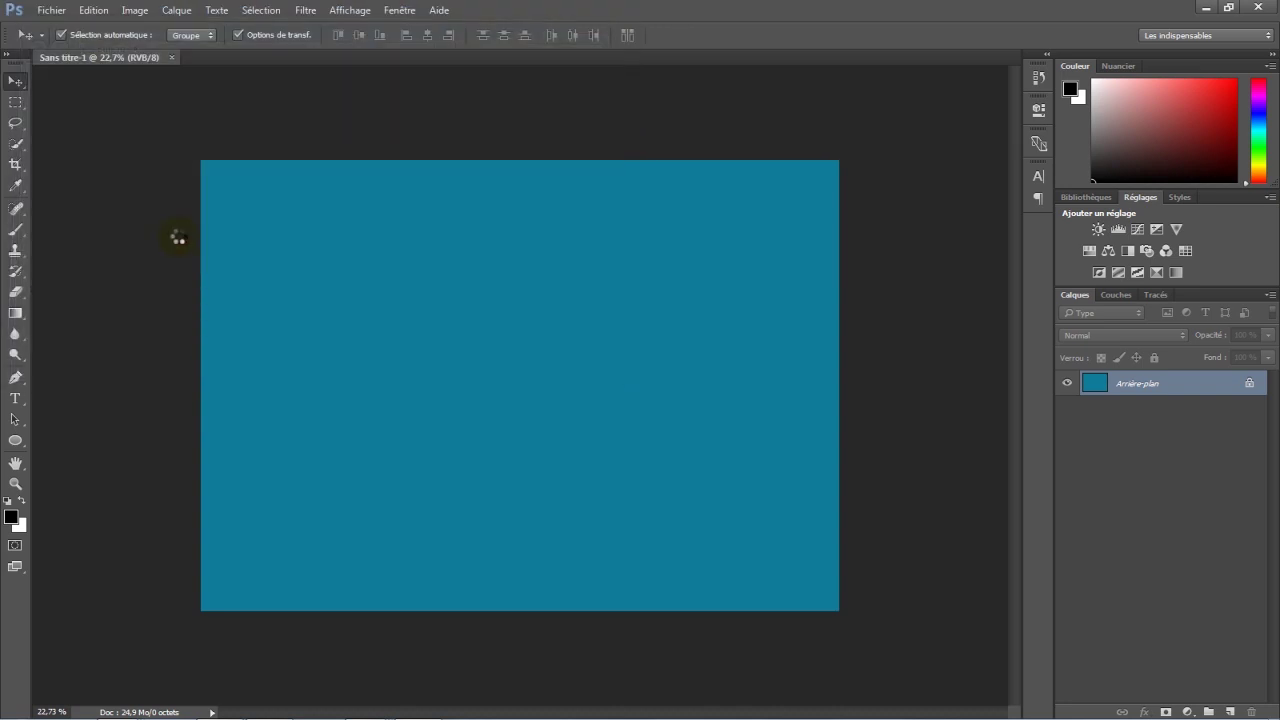
key("Return")
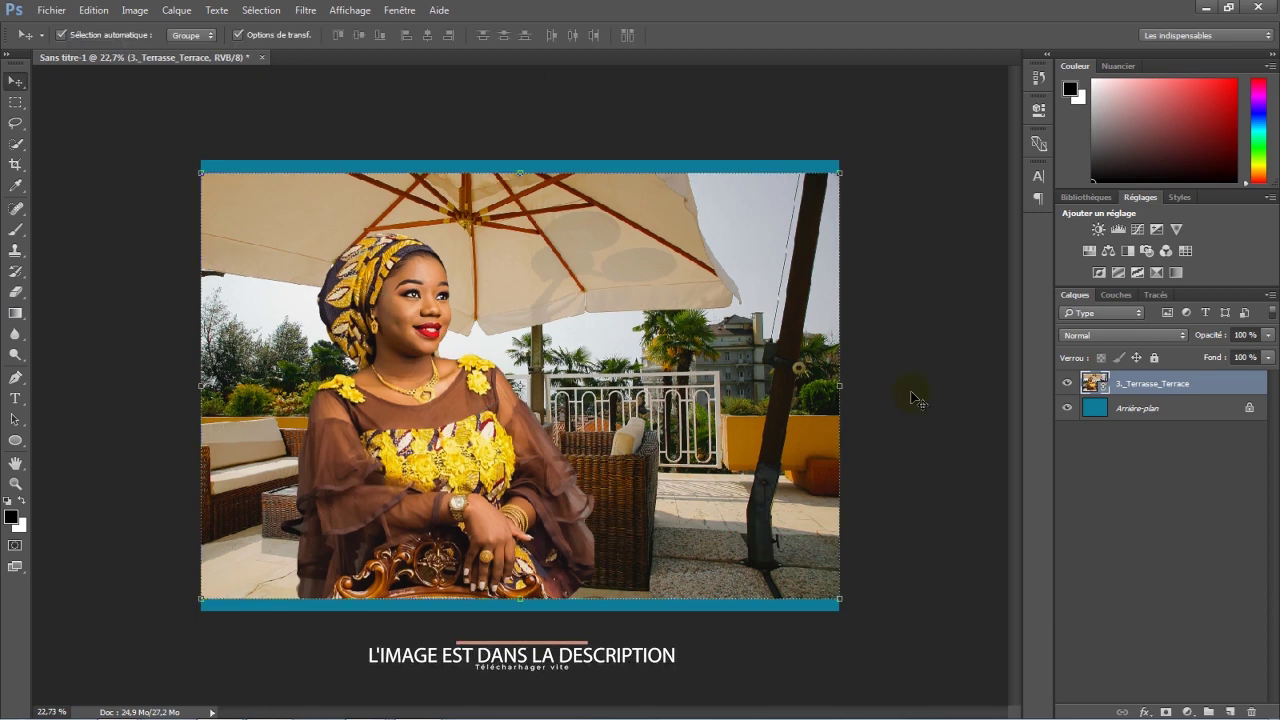
Free-transform the terrace photo proportionally down to 23,55% and commit the resize
key("ctrl+t")
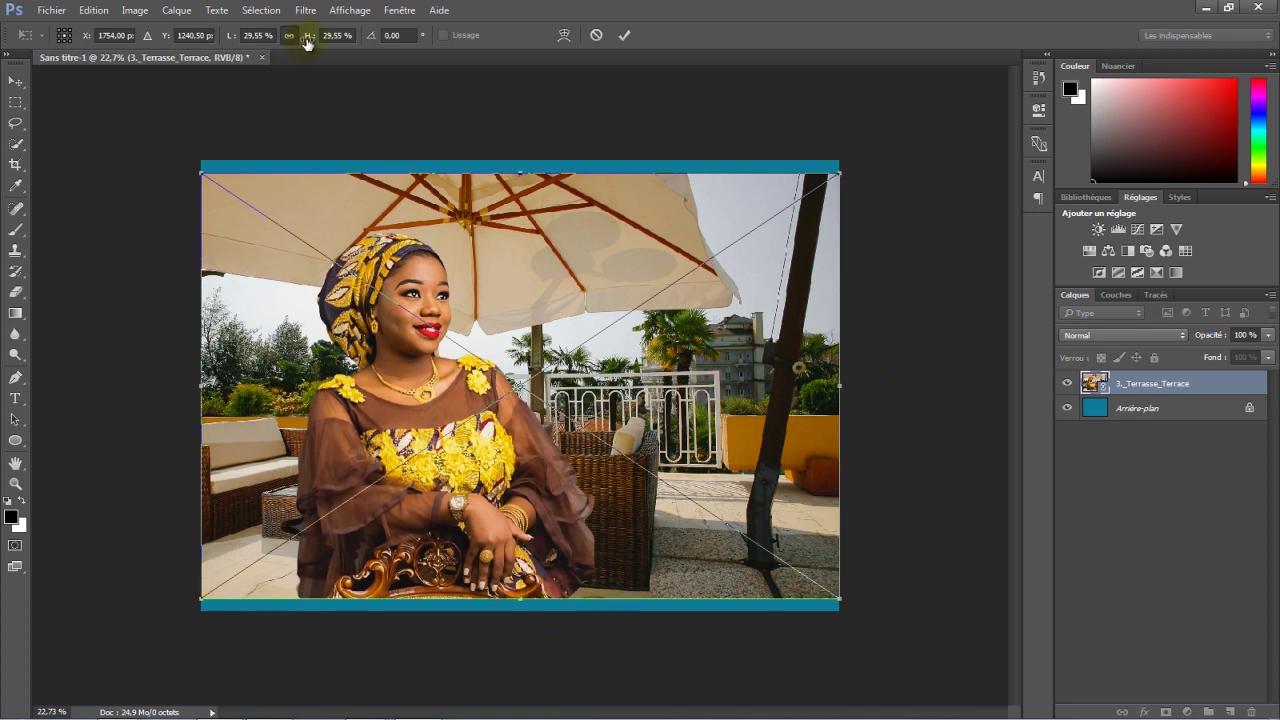
left_click_drag(306, 42, 299, 41)
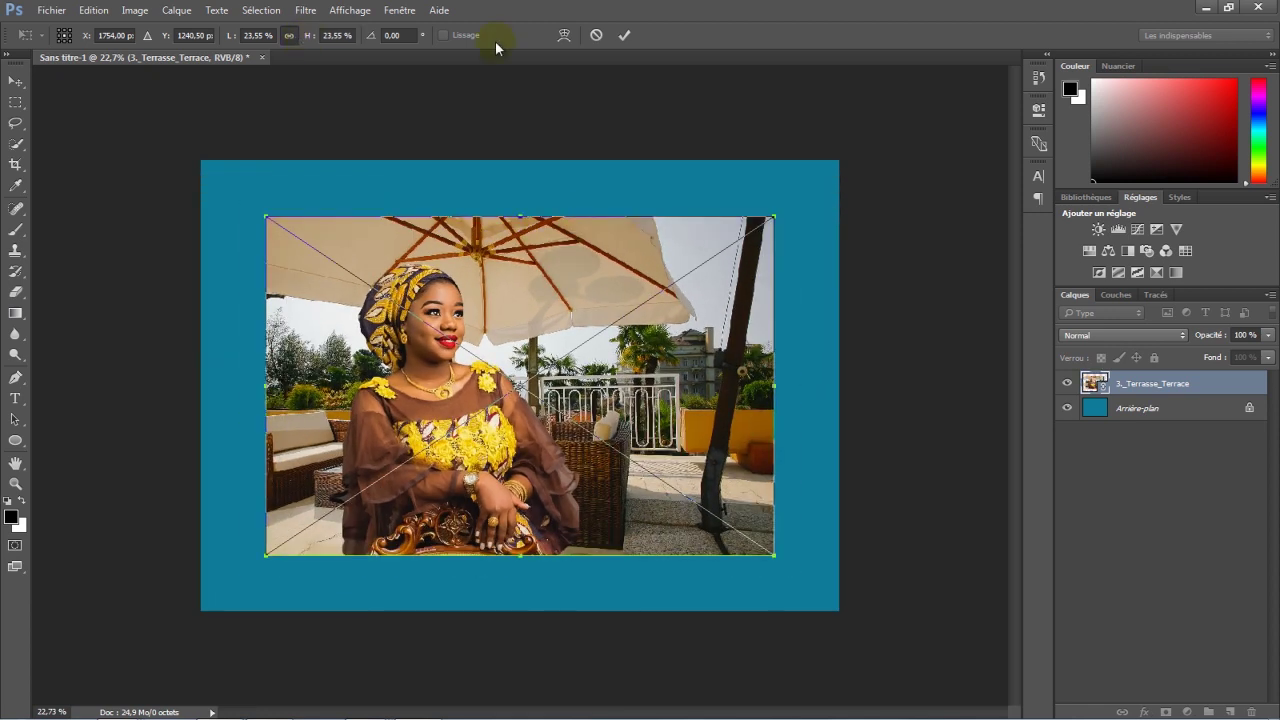
left_click(626, 34)
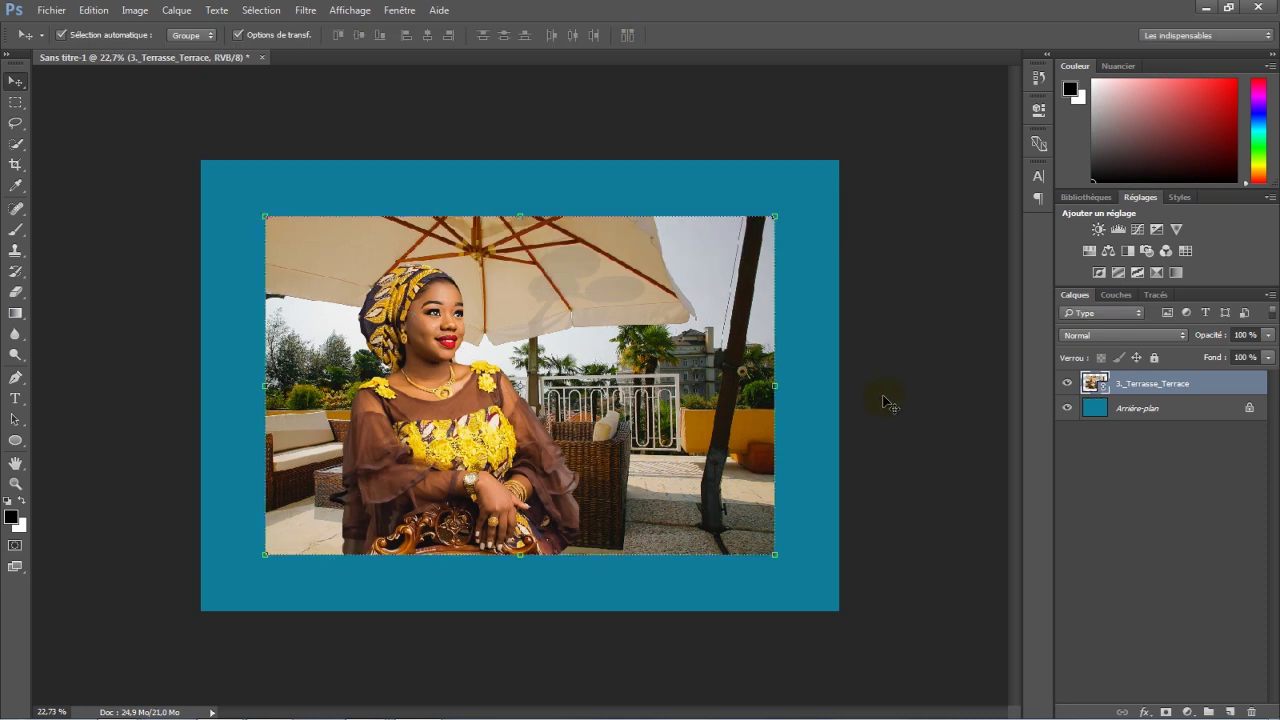
Rasterize the 3._Terrasse_Terrace layer and attach a white layer mask to it
right_click(1218, 388)
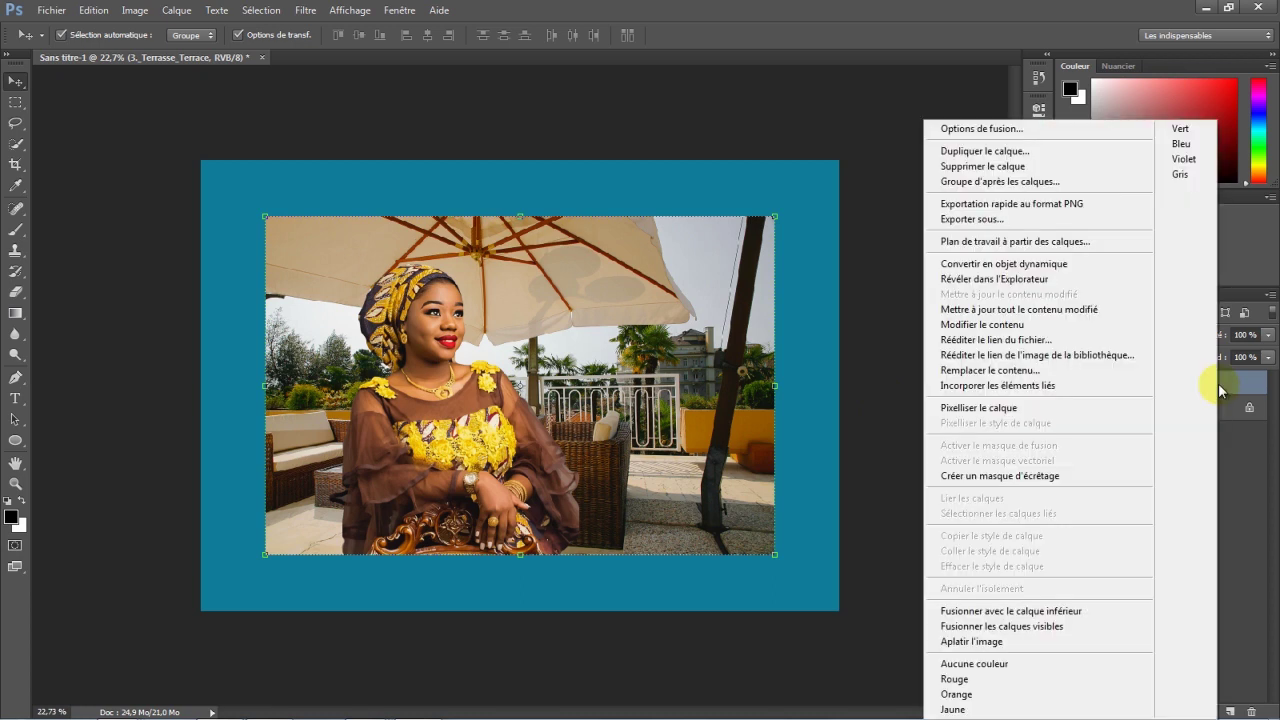
left_click(987, 410)
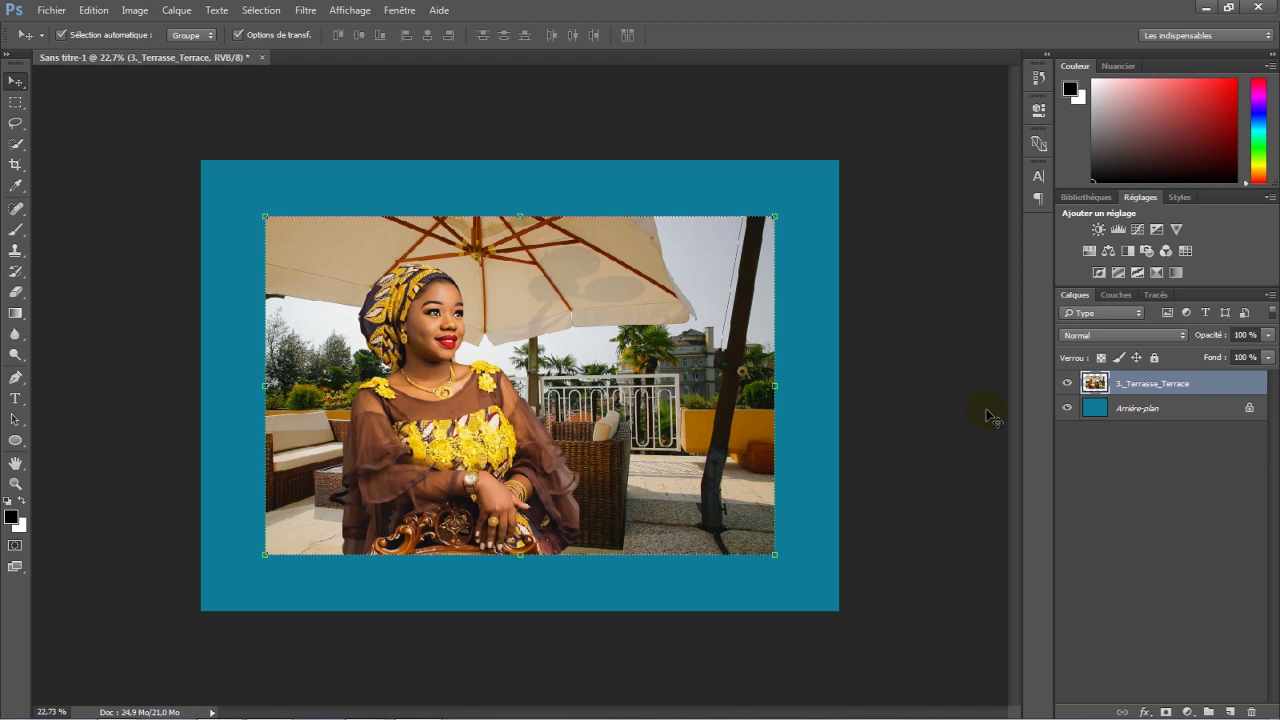
left_click(1189, 388)
left_click(1166, 712)
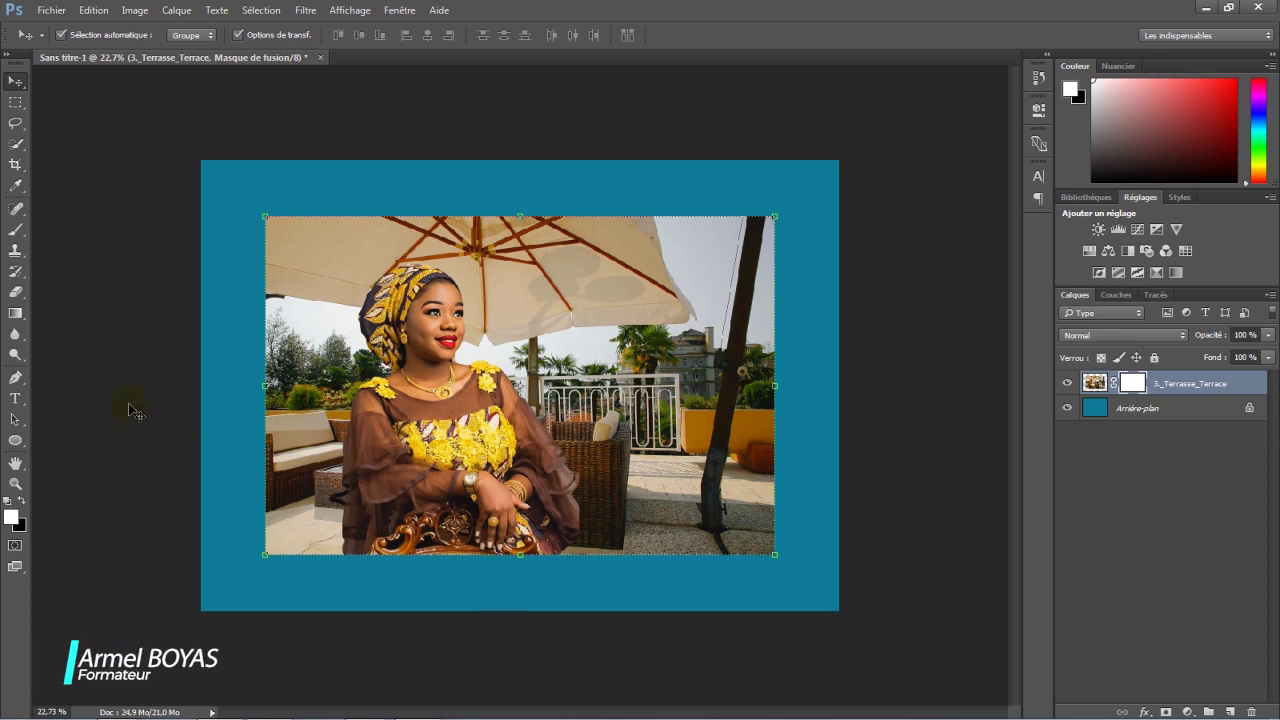
Switch to the Gradient tool with the white-to-black foreground-to-background preset
mouse_move(18, 314)
left_mouse_down()
mouse_move(72, 325)
mouse_move(82, 312)
left_mouse_up()
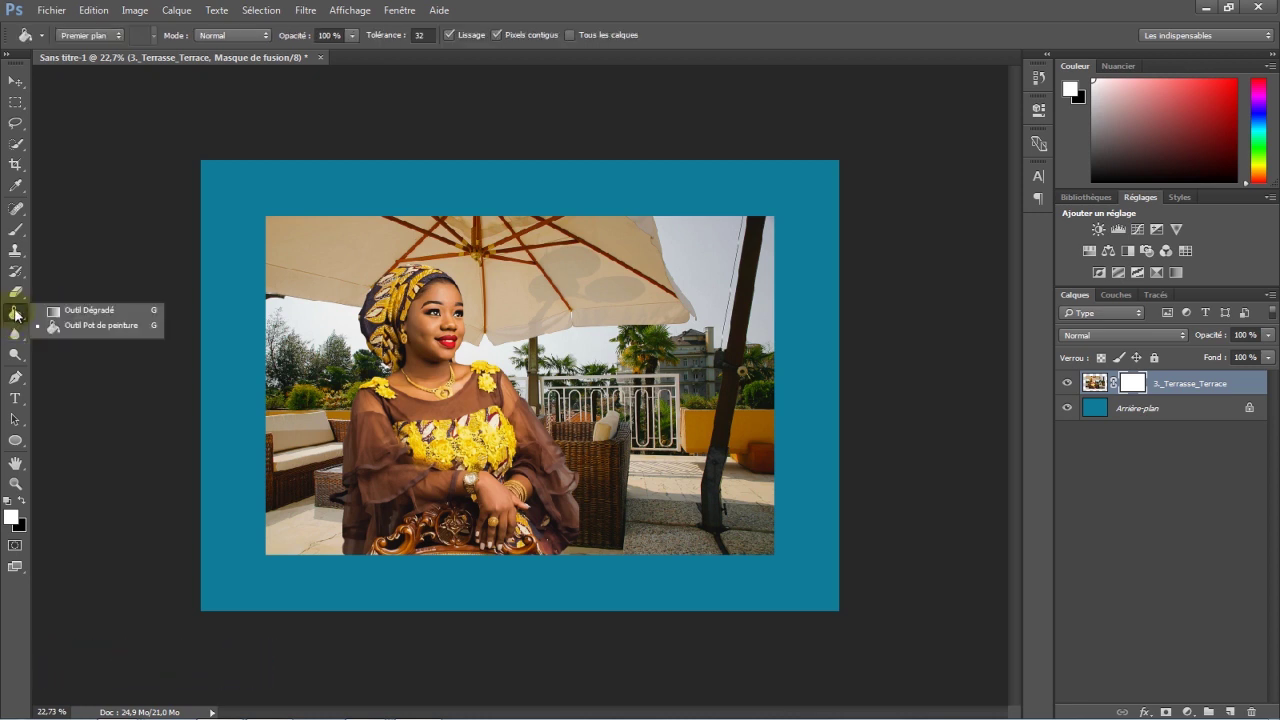
left_click(82, 312)
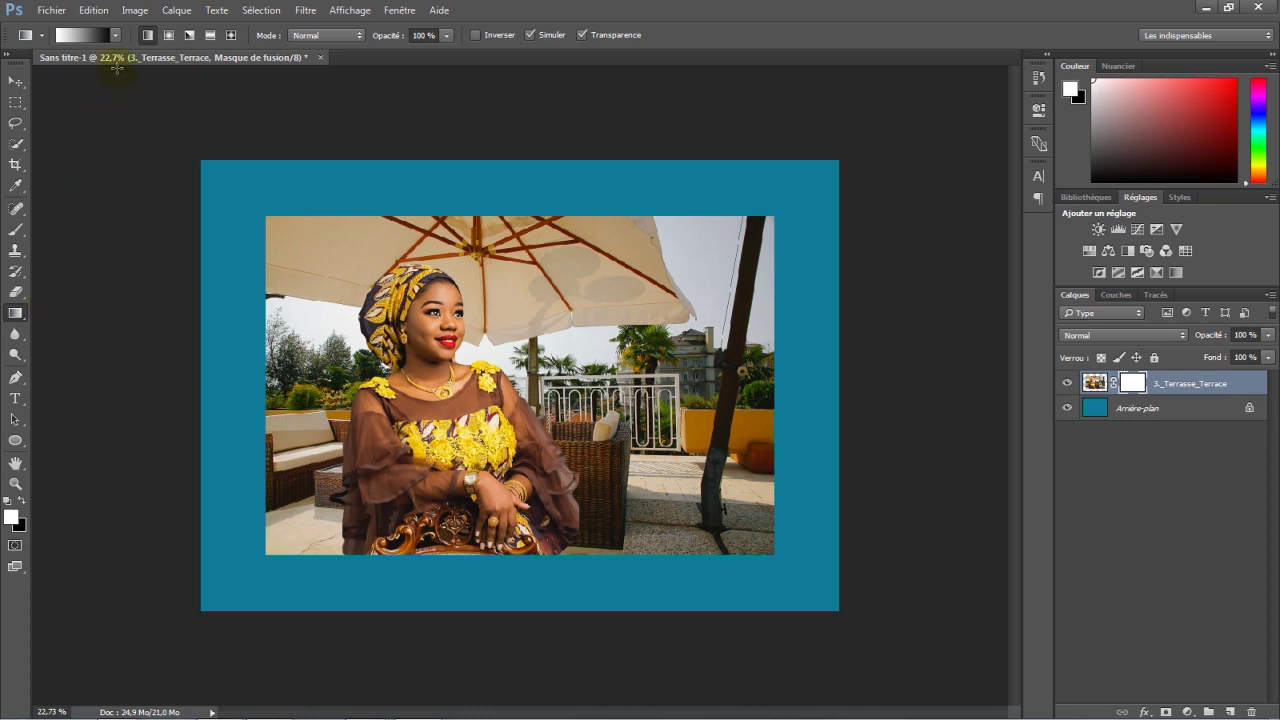
left_click(117, 35)
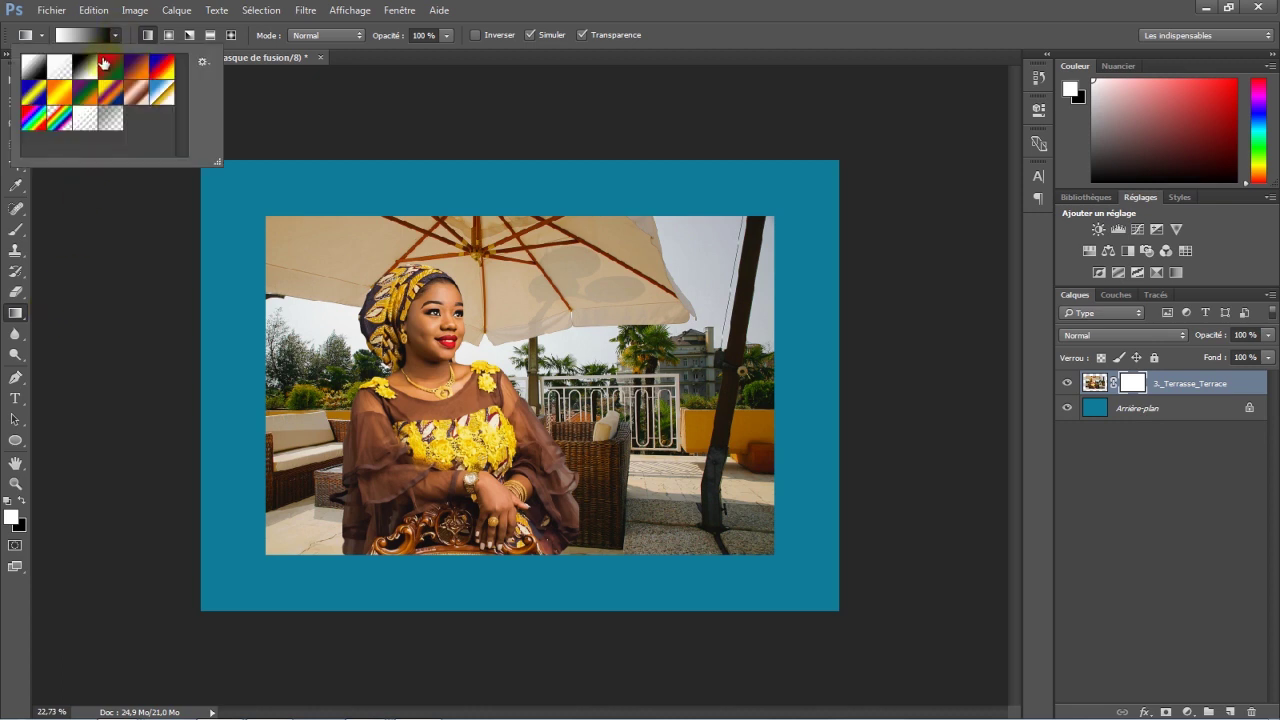
left_click(110, 66)
left_click(116, 36)
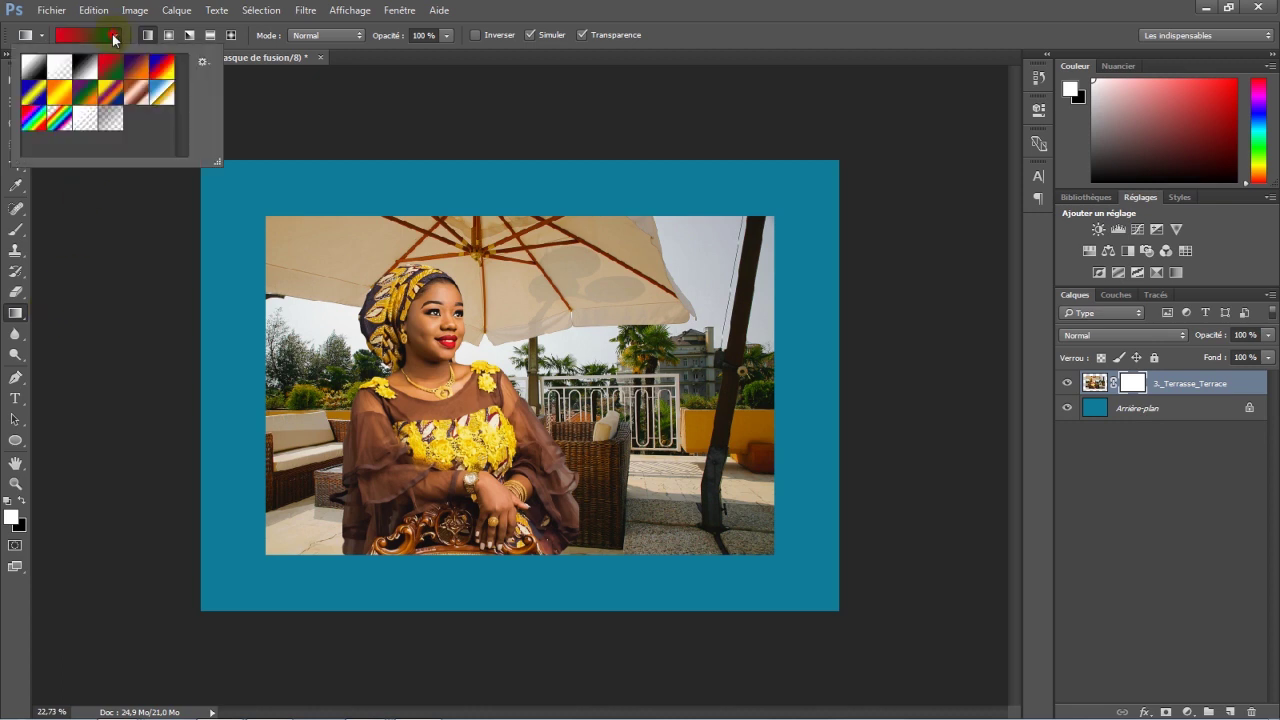
left_click(37, 68)
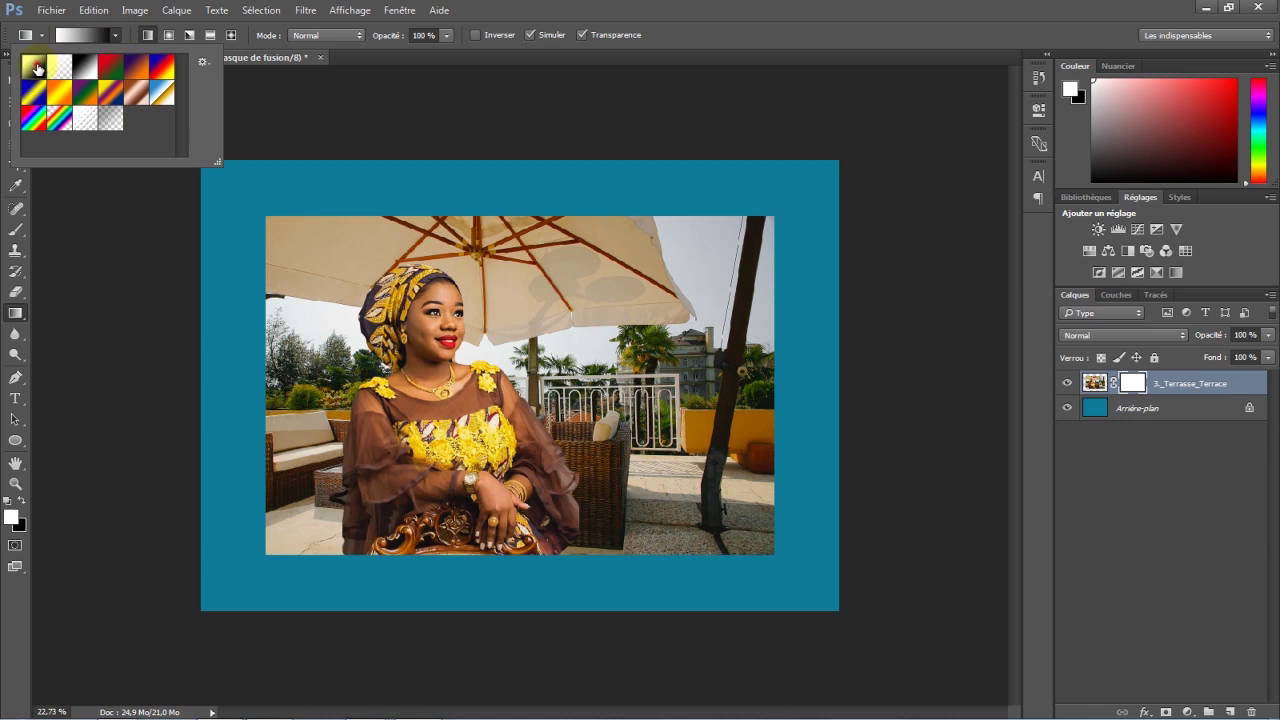
left_click(115, 36)
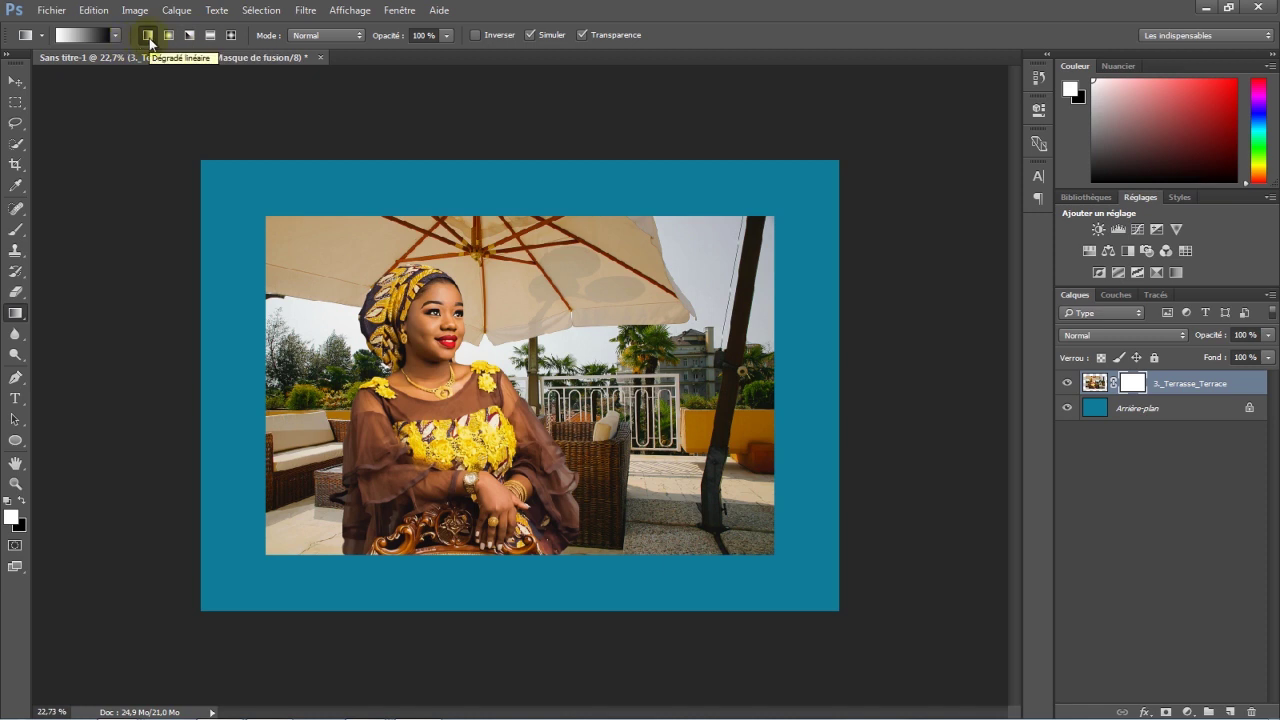
Make the gradient linear, review the Gradient Editor, and target the photo's layer mask
left_click(148, 36)
left_click(105, 42)
left_click(93, 37)
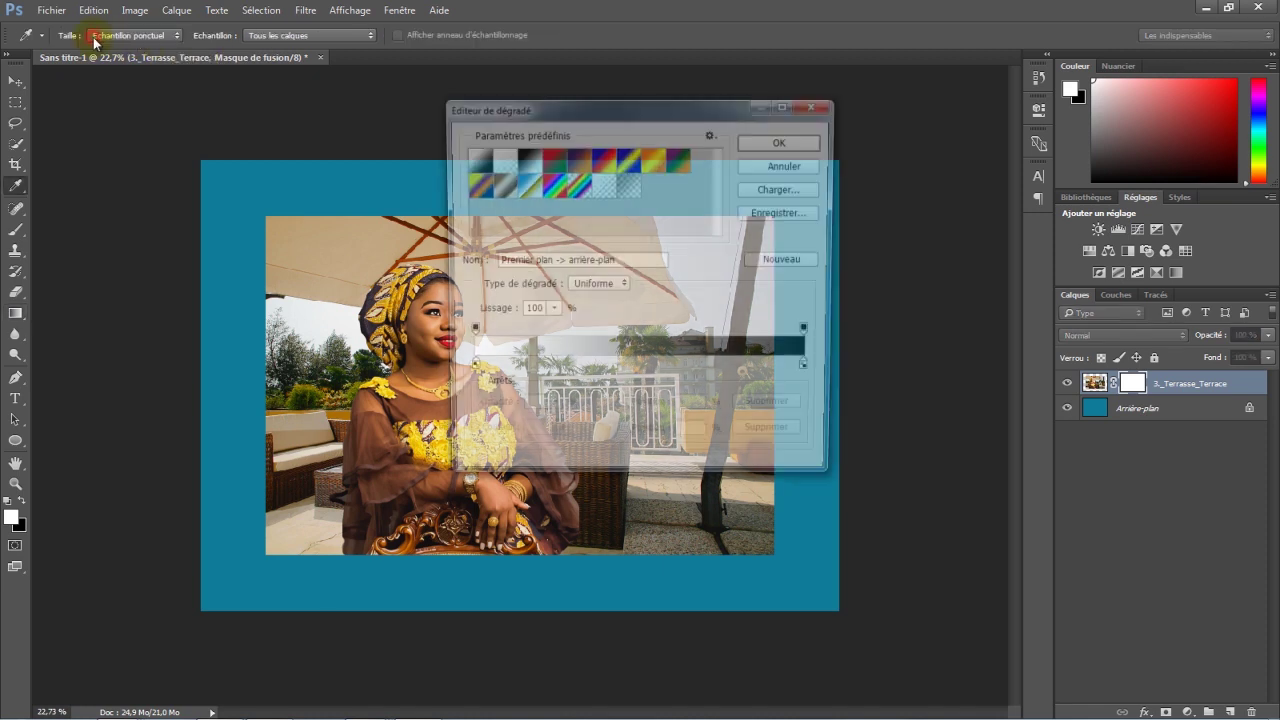
left_click(812, 141)
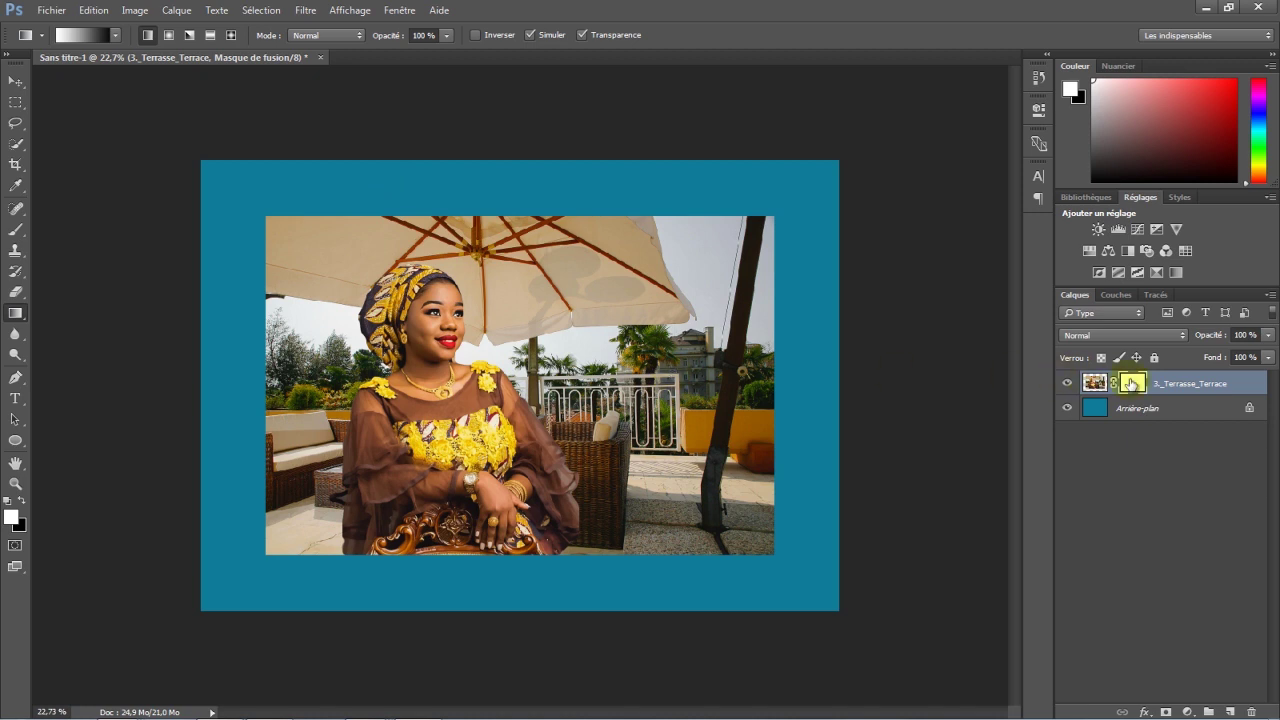
left_click(1100, 381)
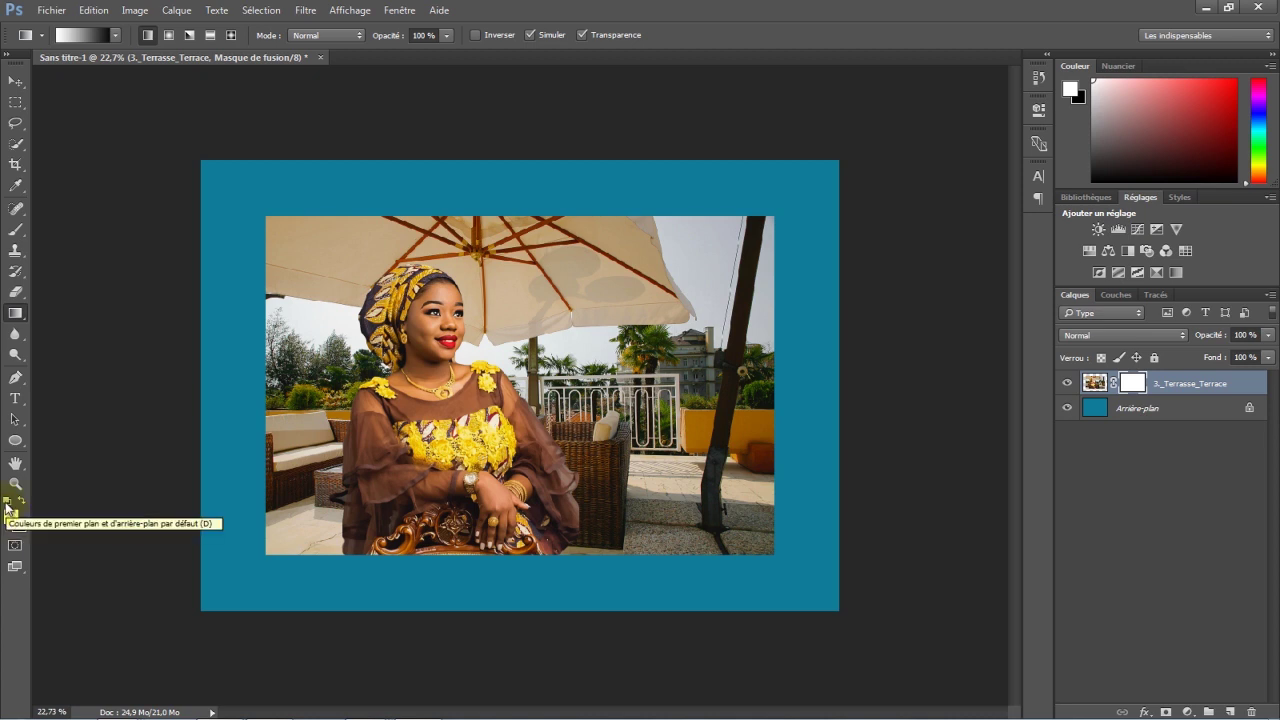
Reset default colours, leaving black as foreground and white as background
left_click(6, 503)
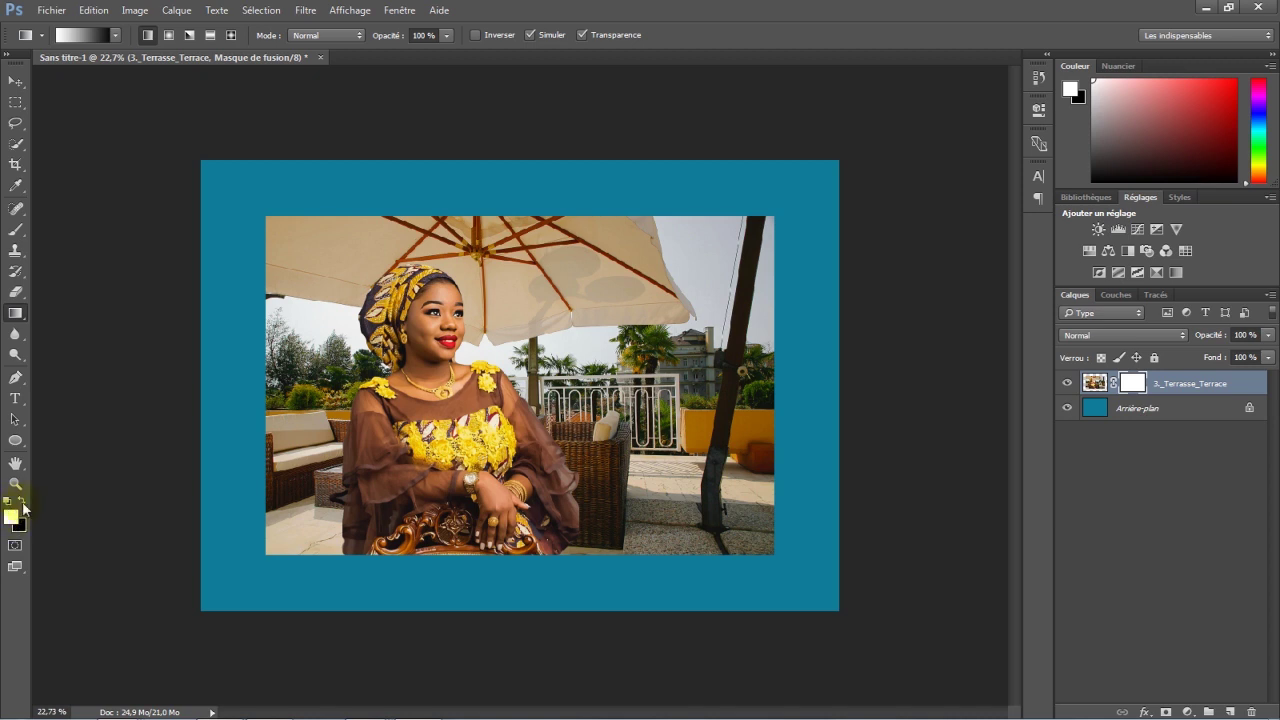
left_click(21, 503)
left_click(21, 503)
left_click(21, 503)
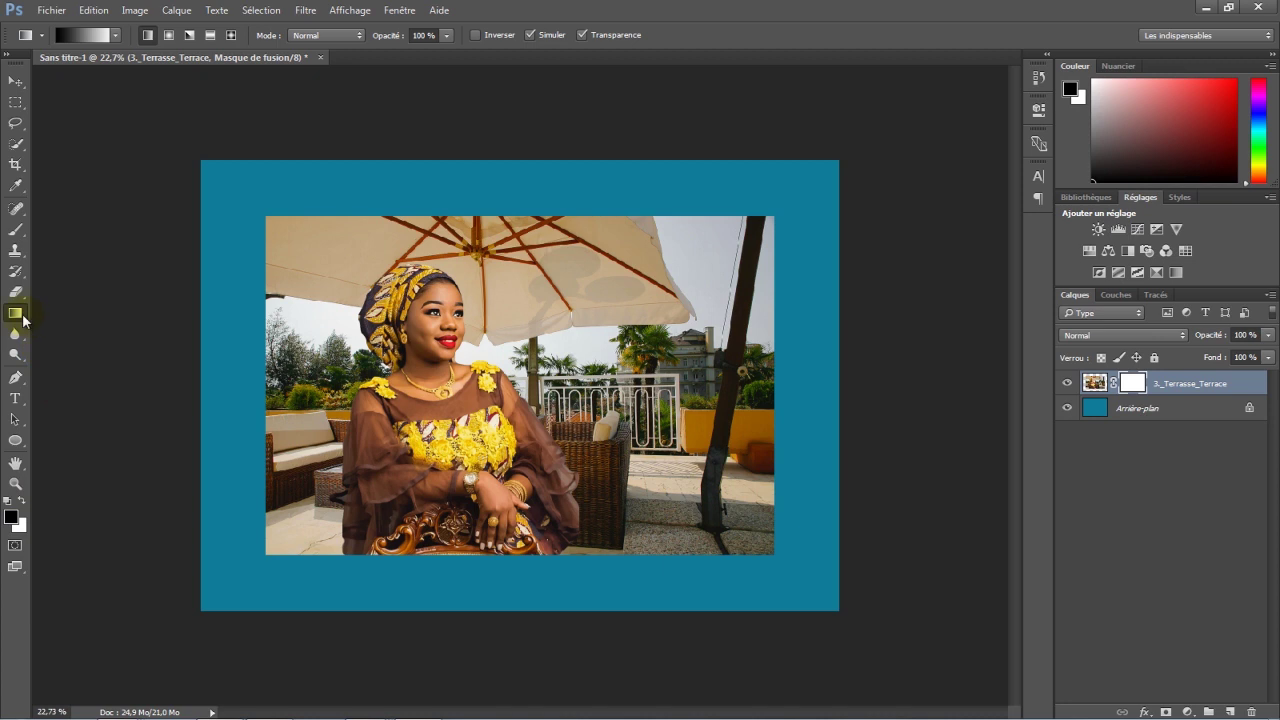
left_click(114, 37)
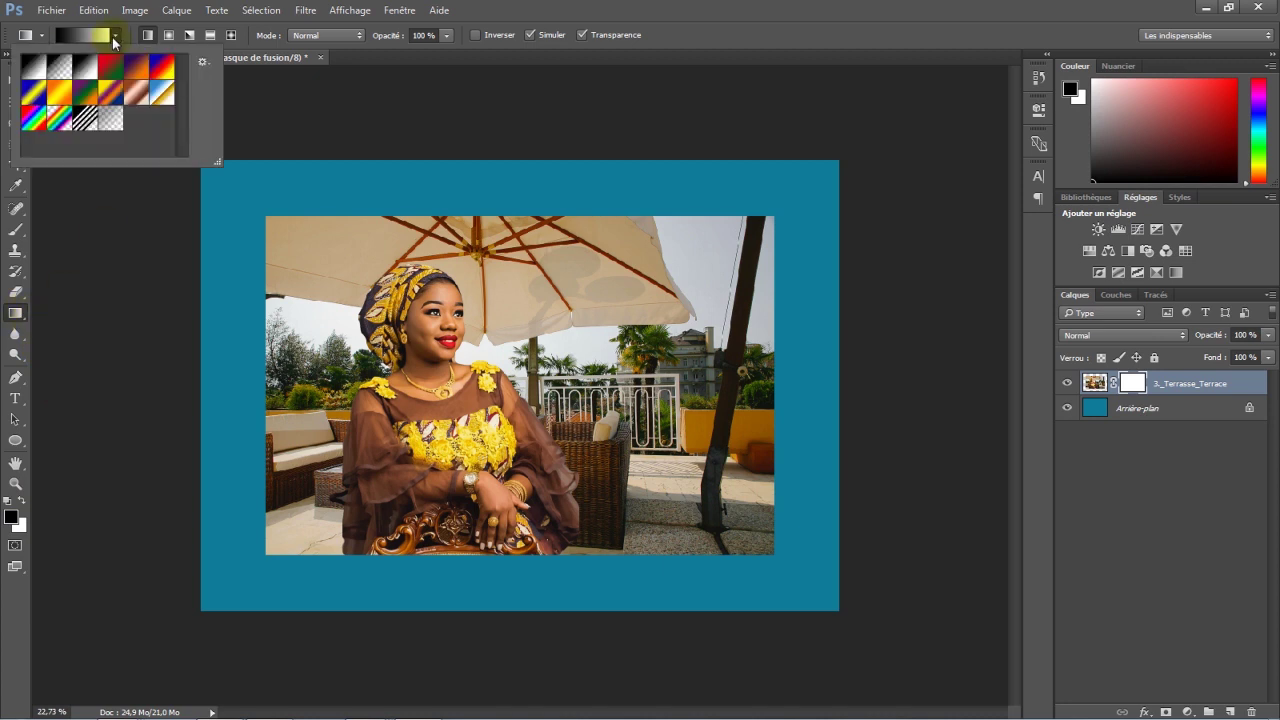
left_click(148, 37)
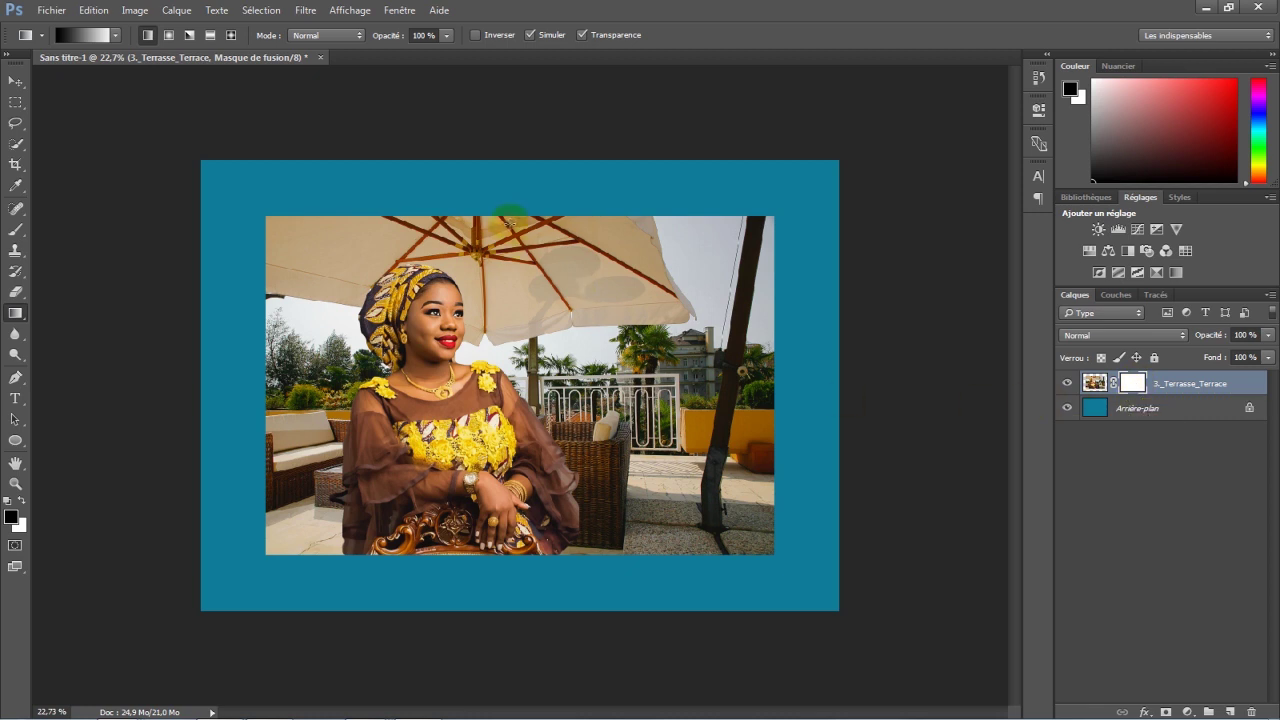
Drag mask gradients from the photo's top and bottom edges, finally redrawing the top fade
left_click_drag(510, 216, 520, 331)
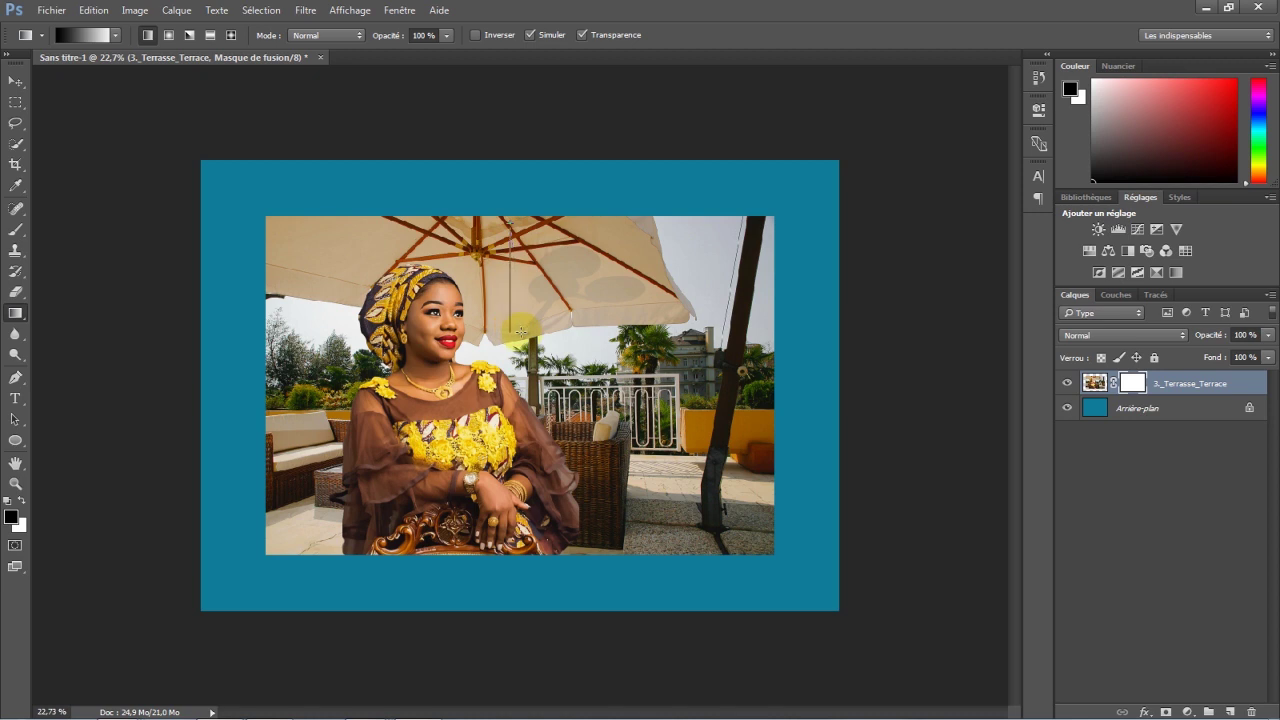
mouse_move(520, 331)
left_mouse_down()
mouse_move(537, 330)
mouse_move(531, 297)
left_mouse_up()
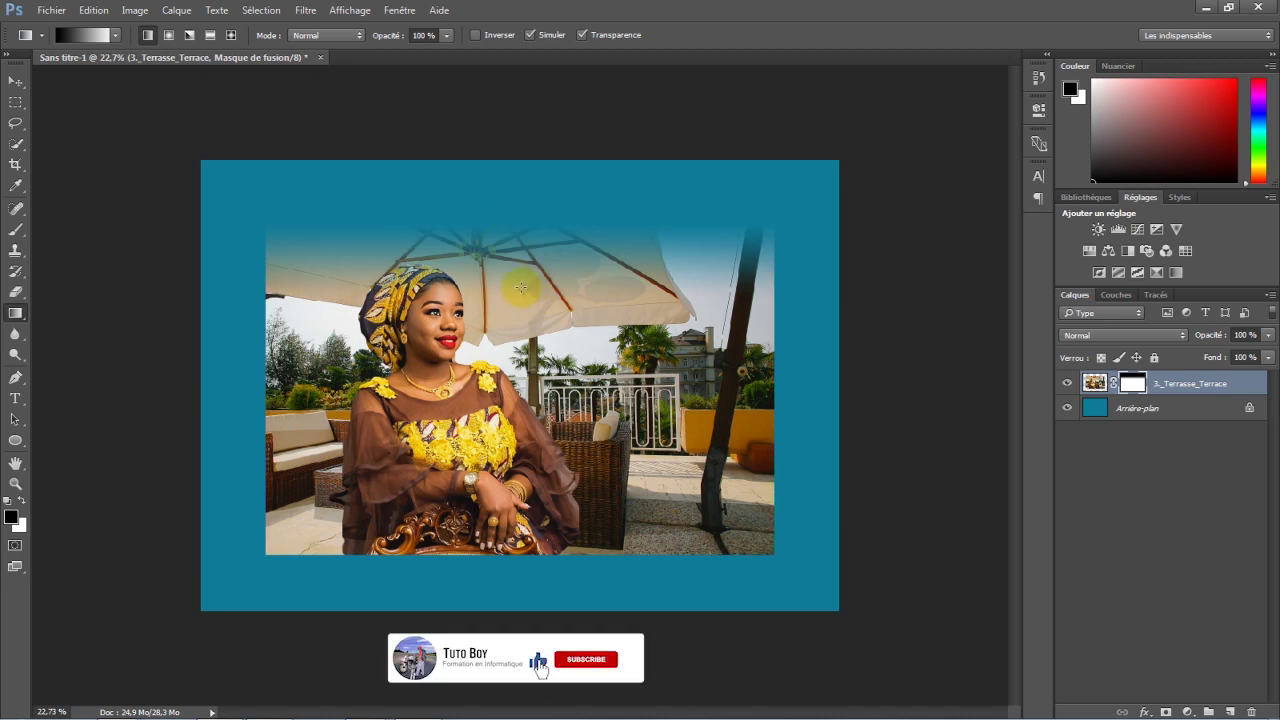
left_click_drag(491, 558, 497, 557)
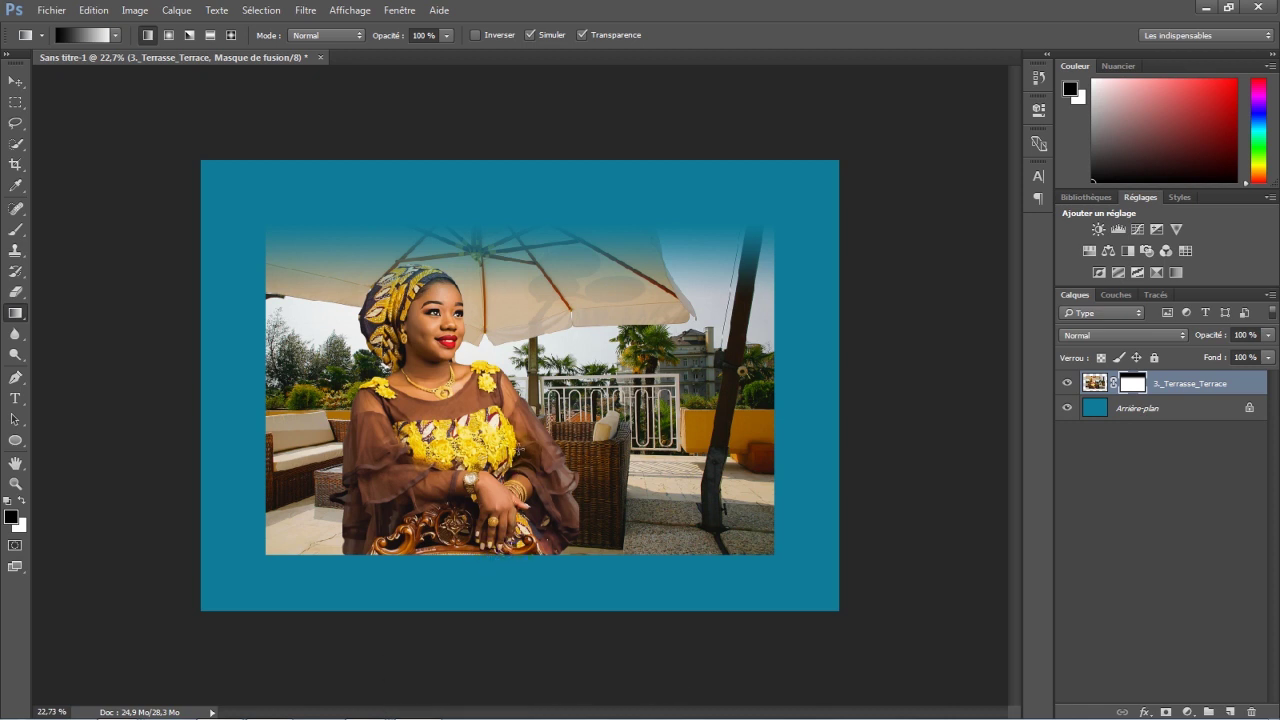
left_click_drag(514, 488, 516, 455)
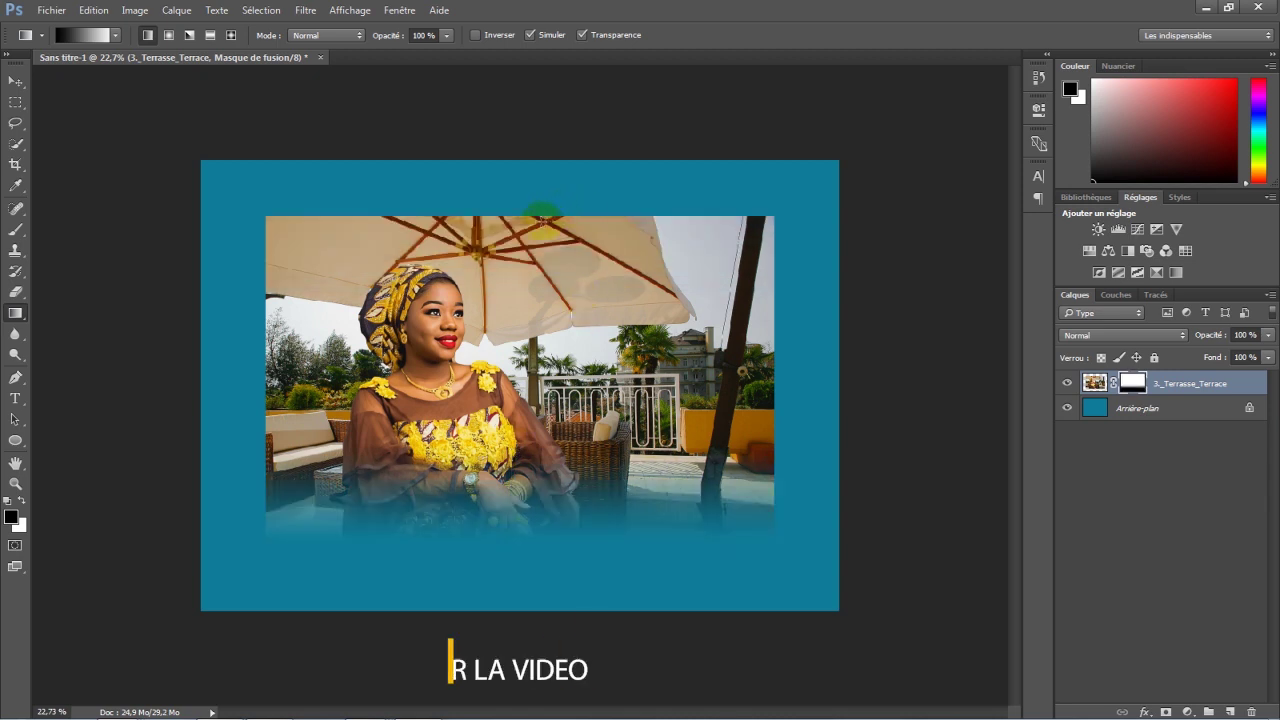
left_click_drag(535, 222, 535, 340)
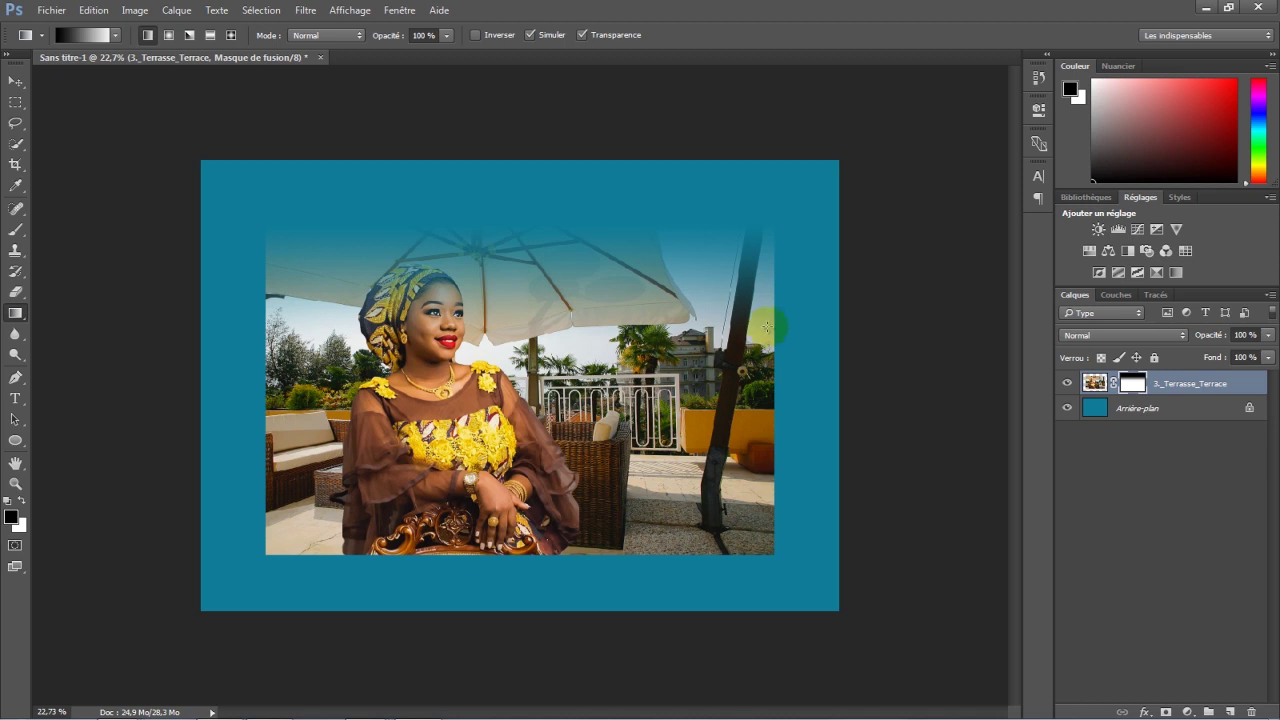
Invert the terrace photo's layer mask so the full photo shows with only the top faded
left_click(1134, 386)
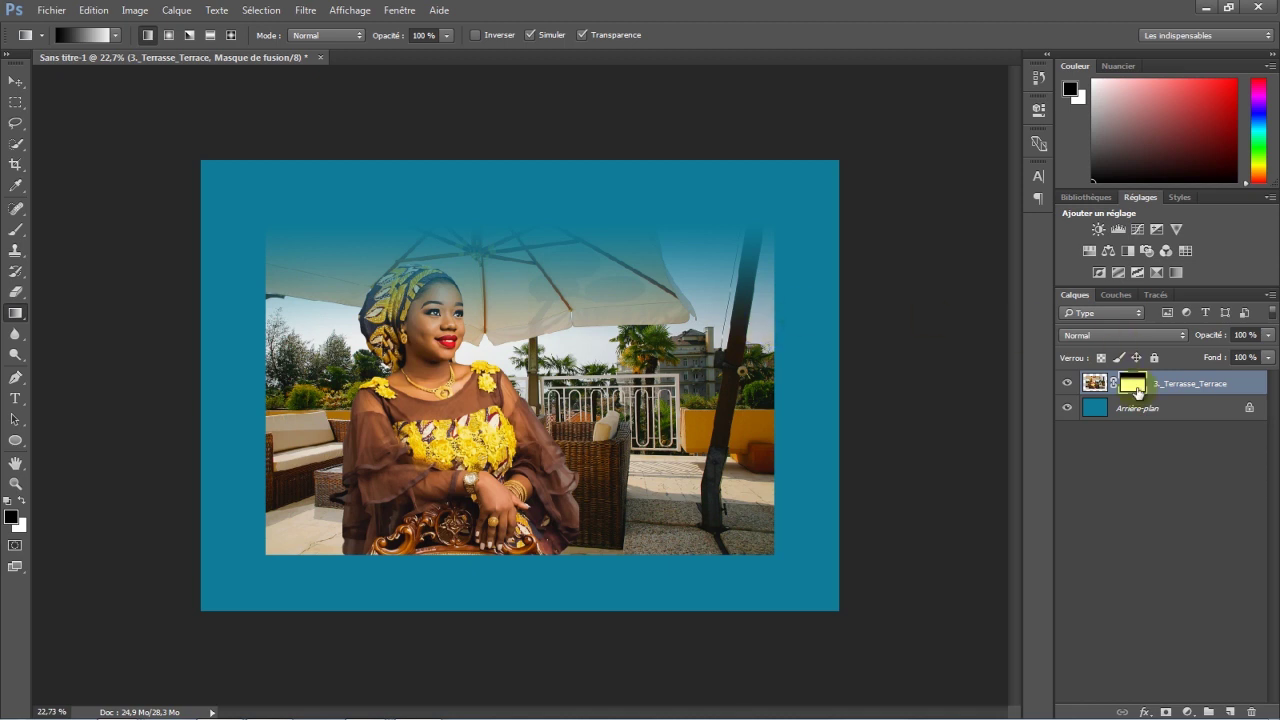
double_click(1136, 390)
left_click(940, 334)
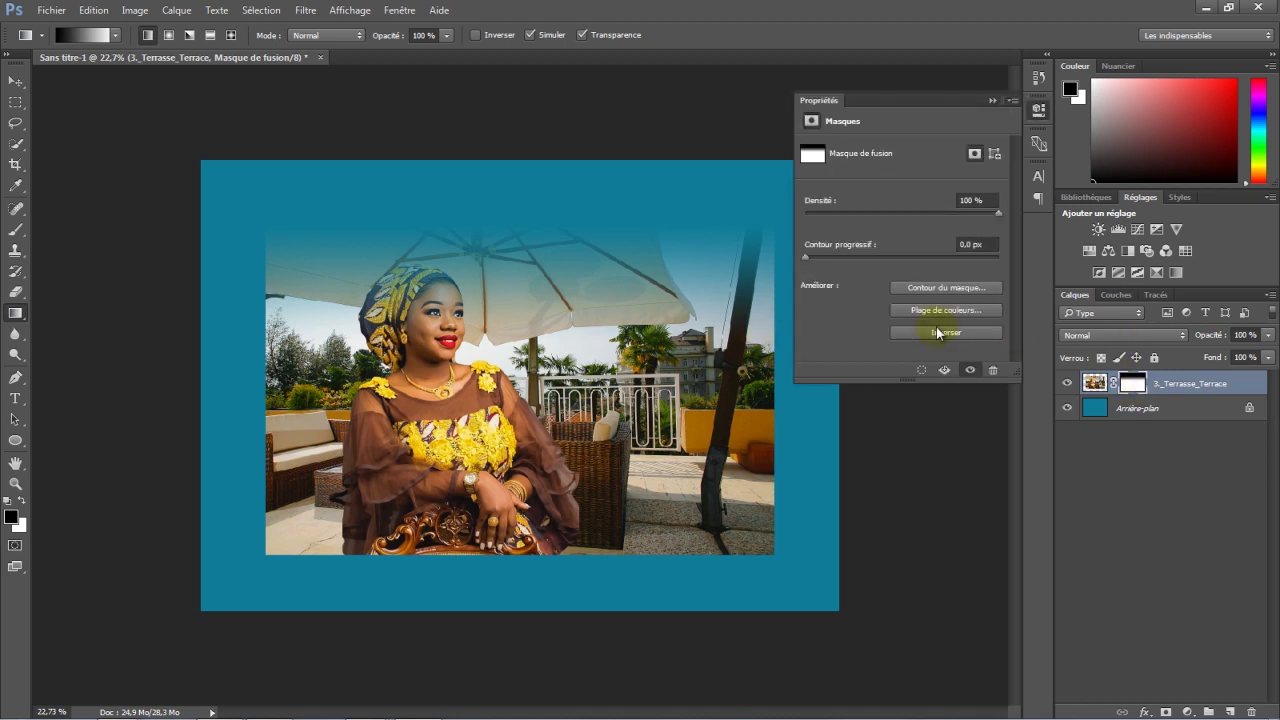
left_click(940, 334)
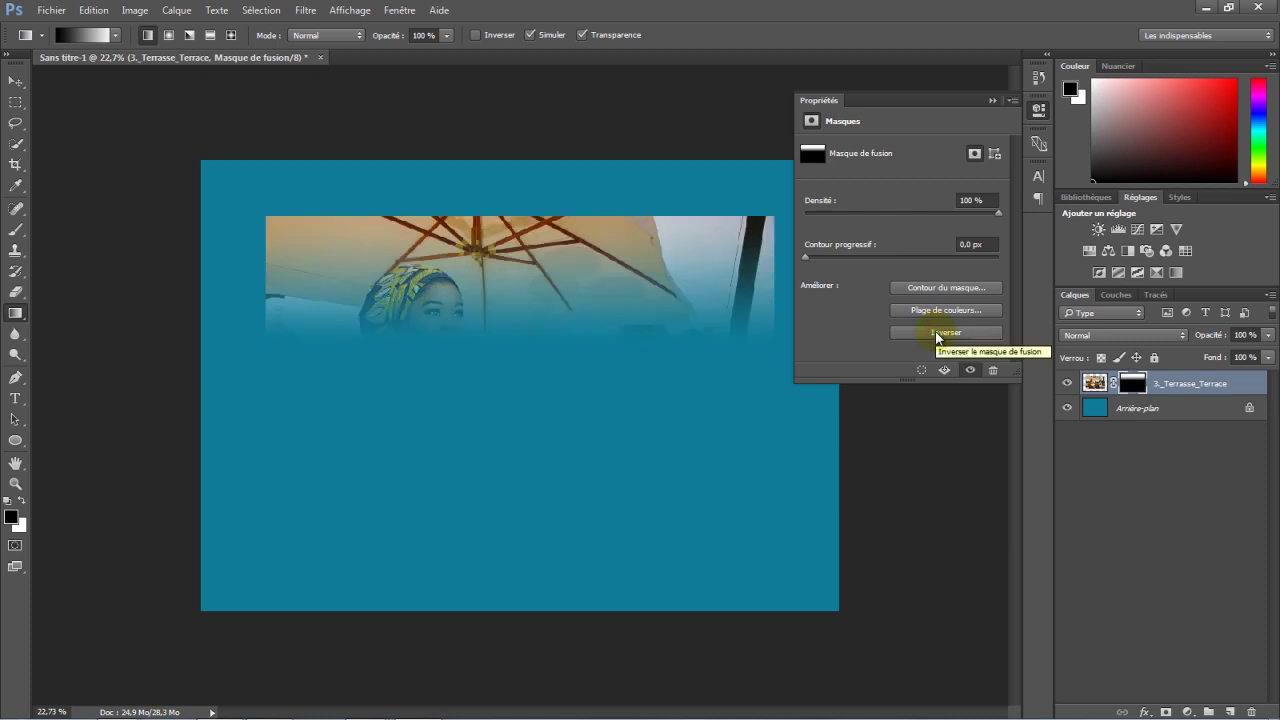
left_click(937, 334)
left_click(937, 334)
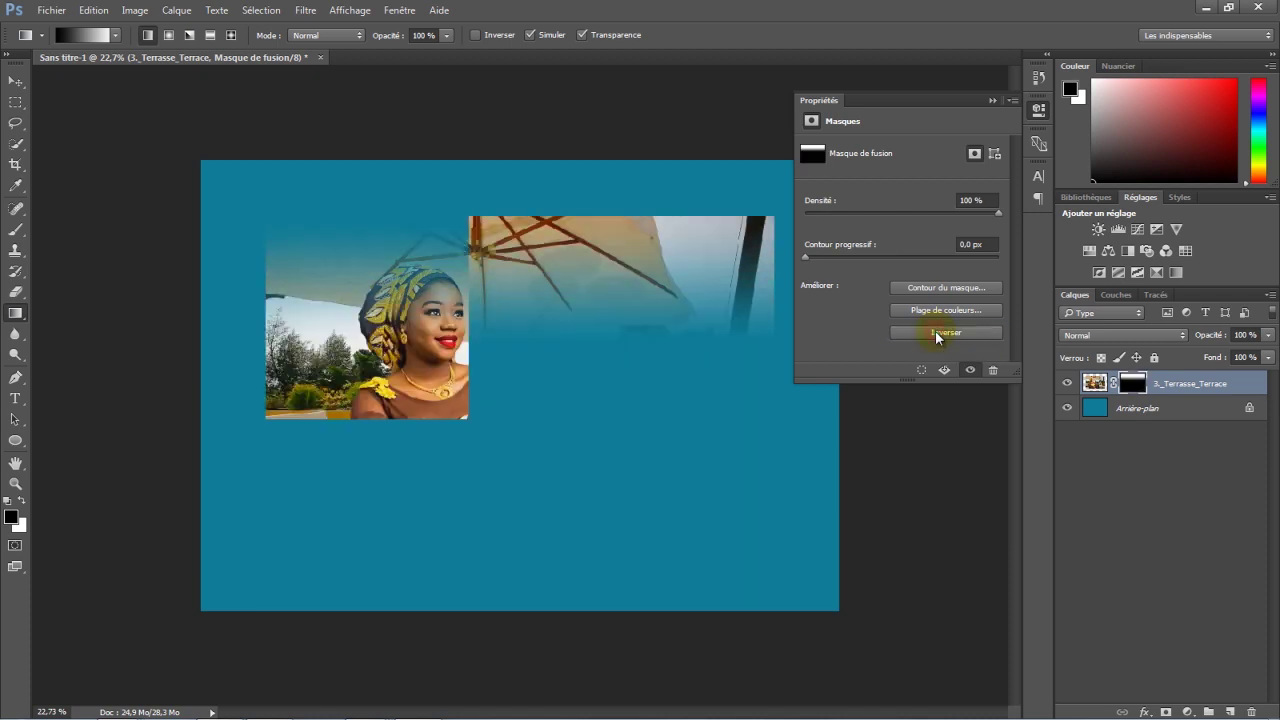
left_click(993, 372)
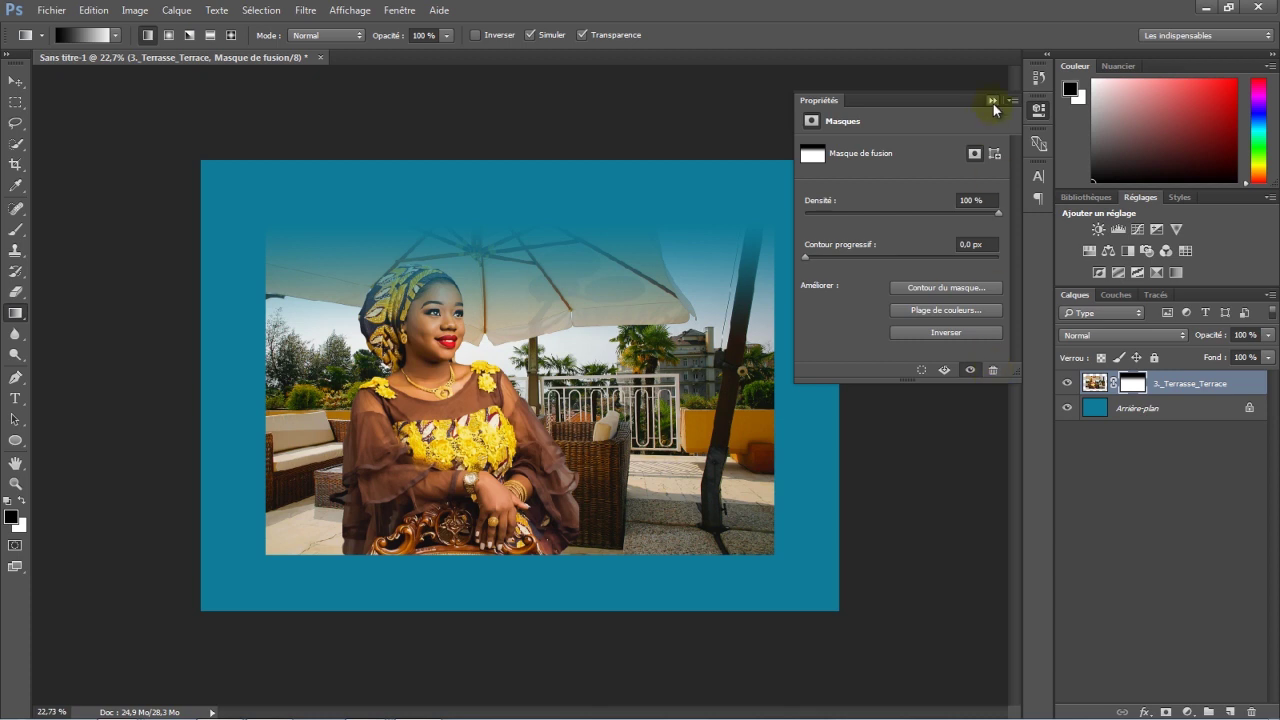
Load the photo's layer mask as a selection from the mask properties
left_click(993, 101)
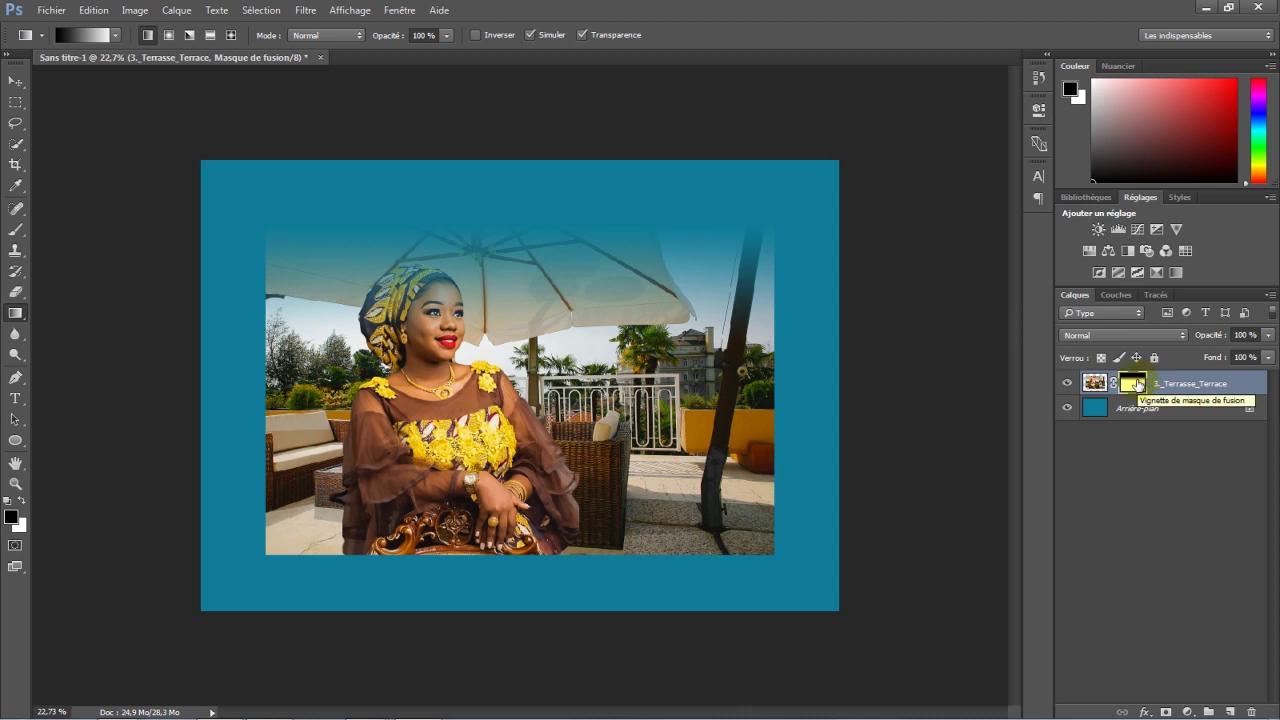
double_click(1138, 383)
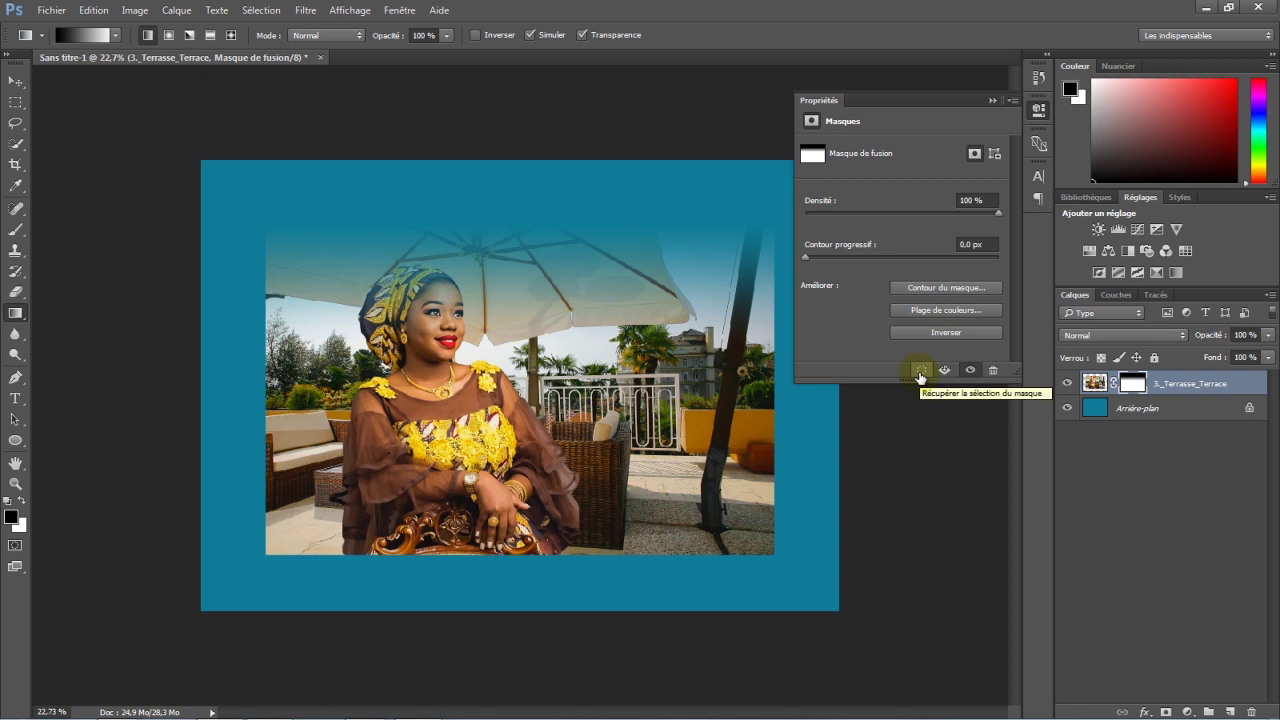
left_click(920, 372)
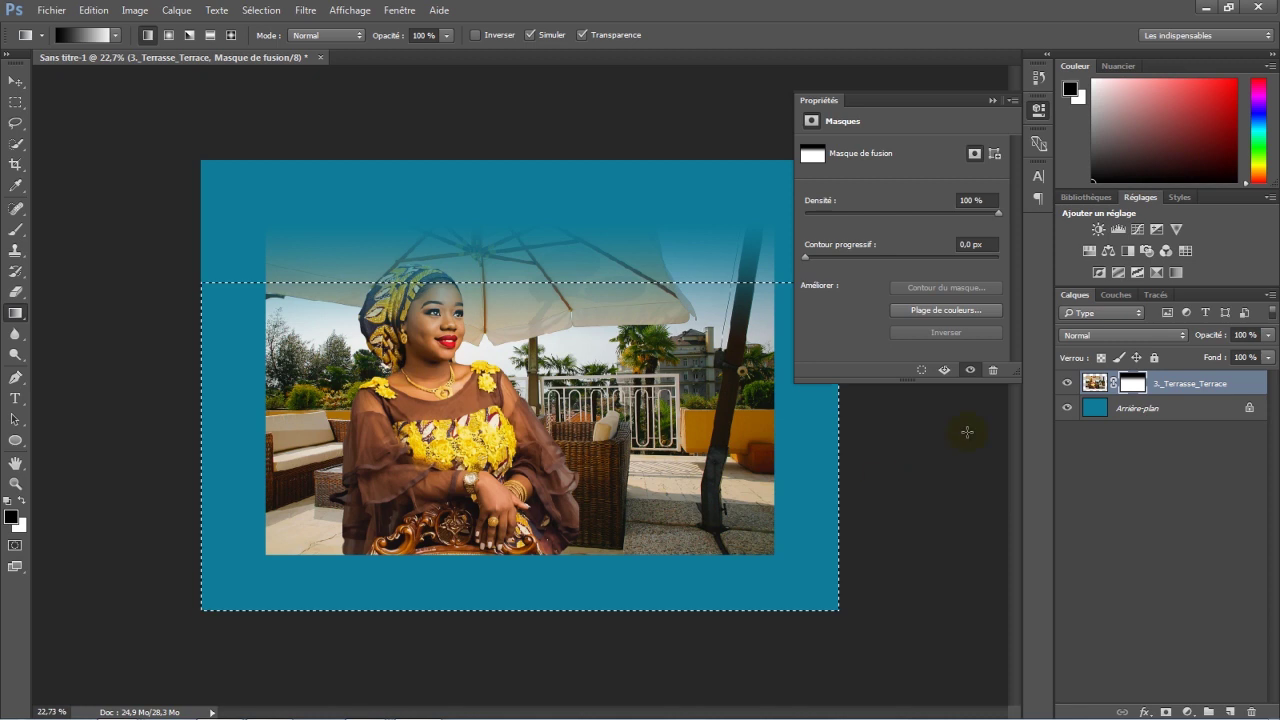
Drag a gradient on the layer mask to fade the bottom edge, then deselect
left_click(1133, 384)
left_click_drag(512, 456, 507, 541)
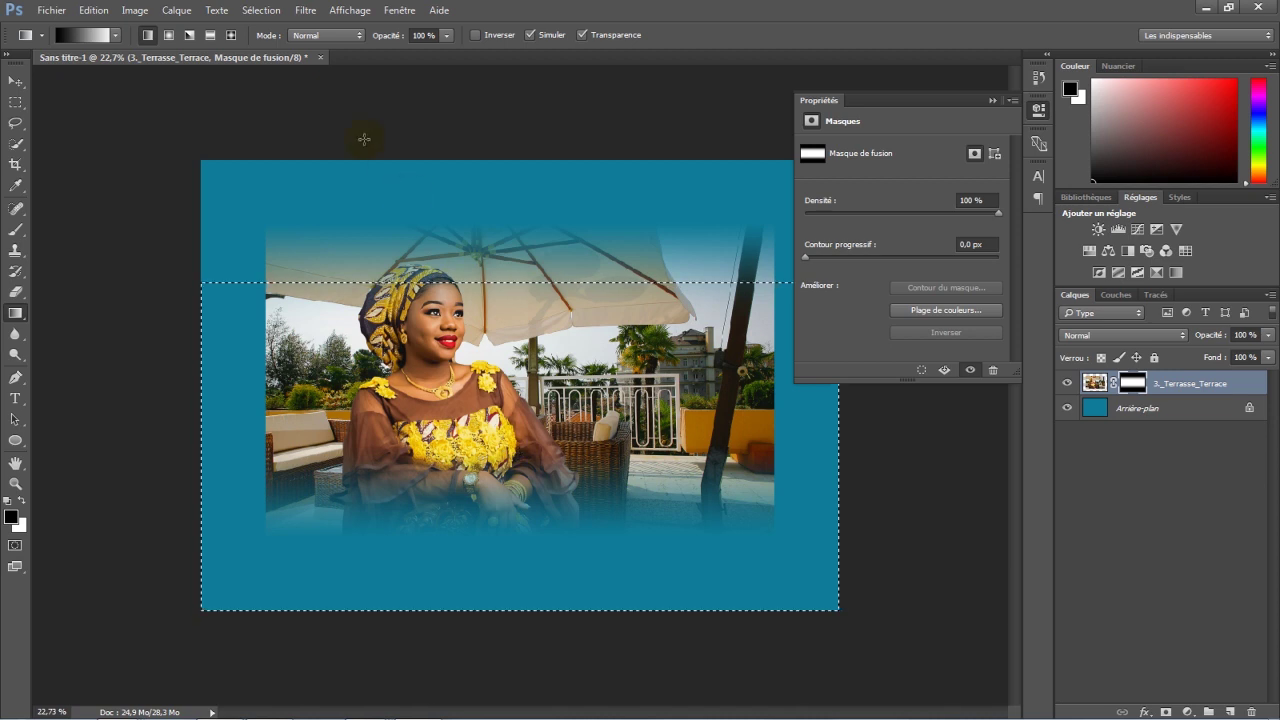
left_click(262, 11)
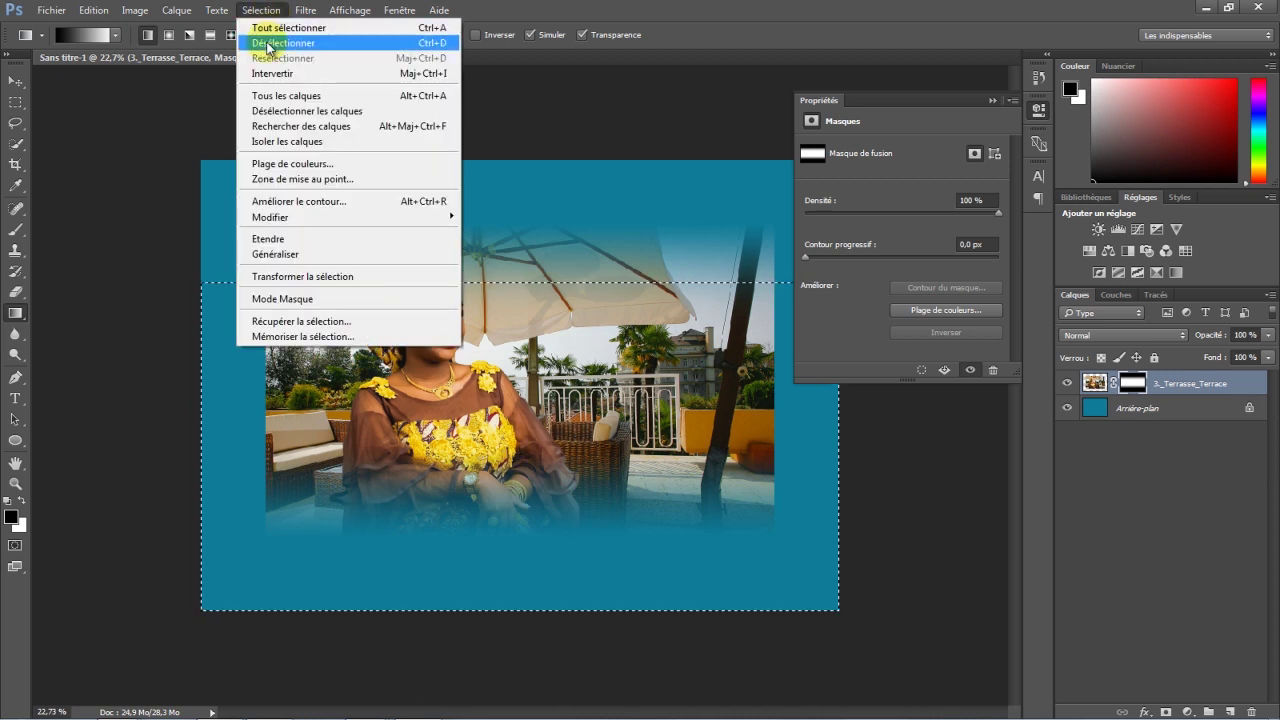
left_click(266, 43)
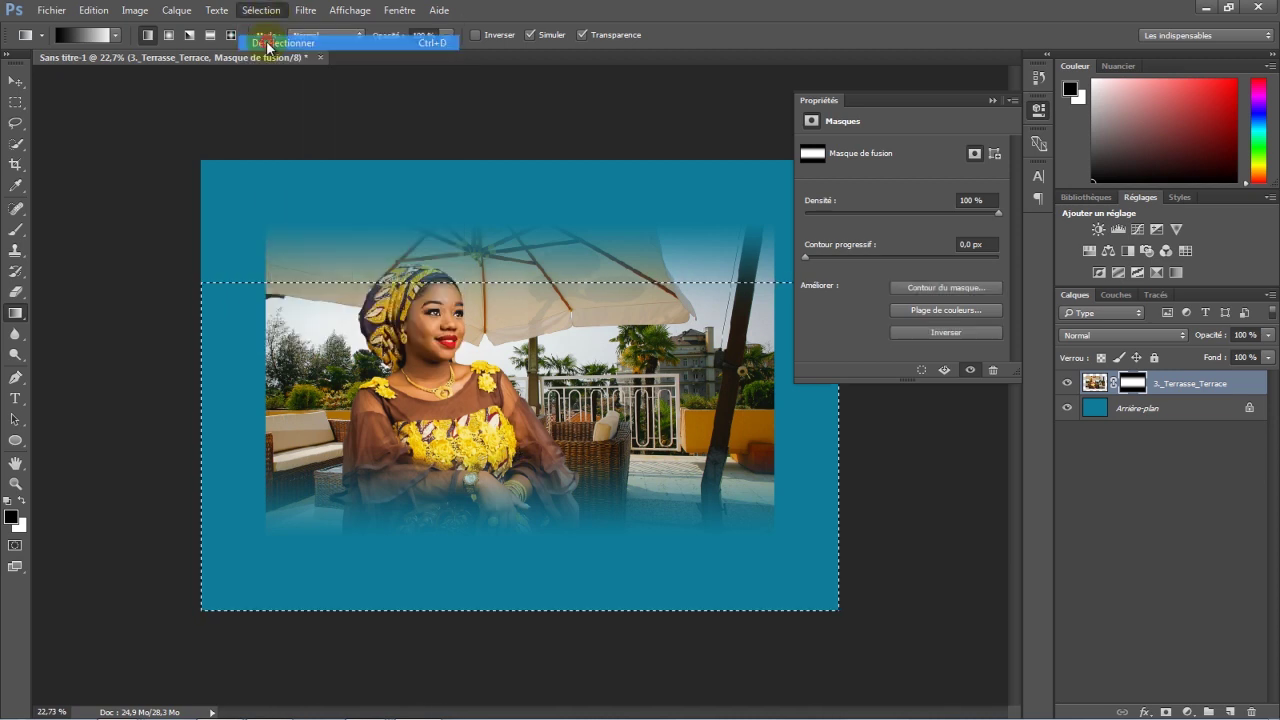
Toggle the teal background's visibility to check the faded edges
left_click(991, 100)
key("ctrl+plus")
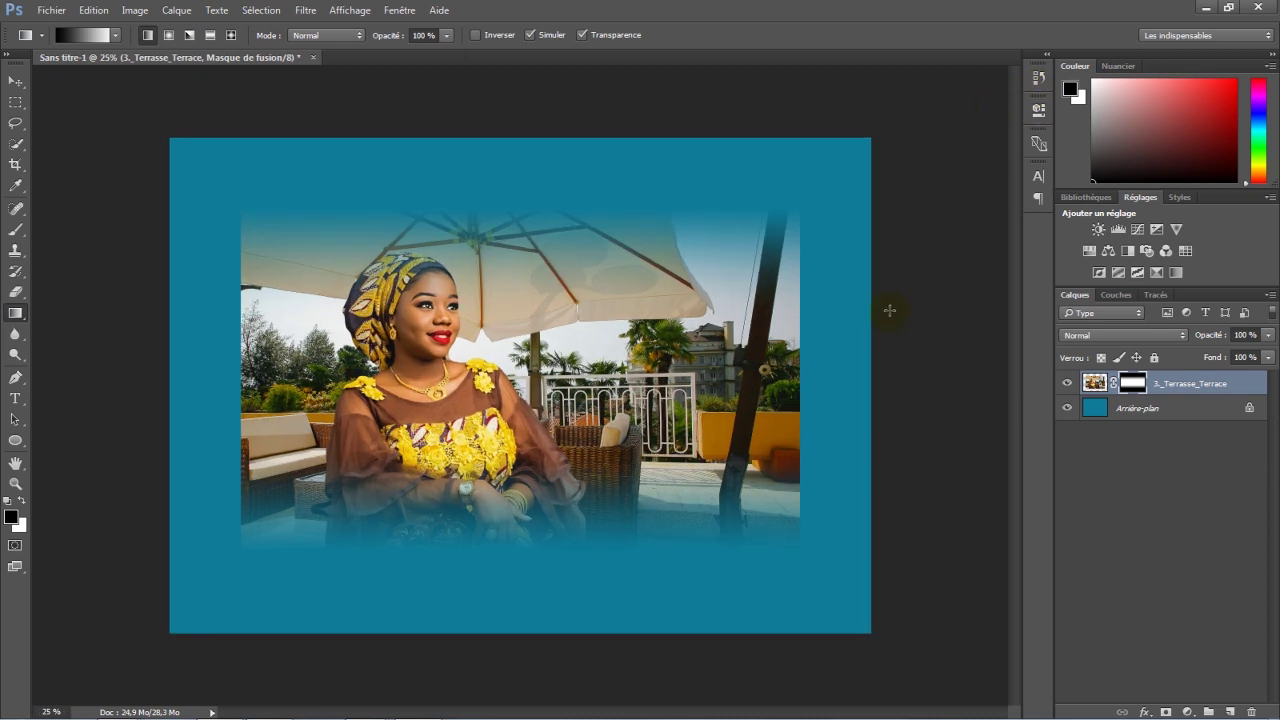
left_click(1067, 409)
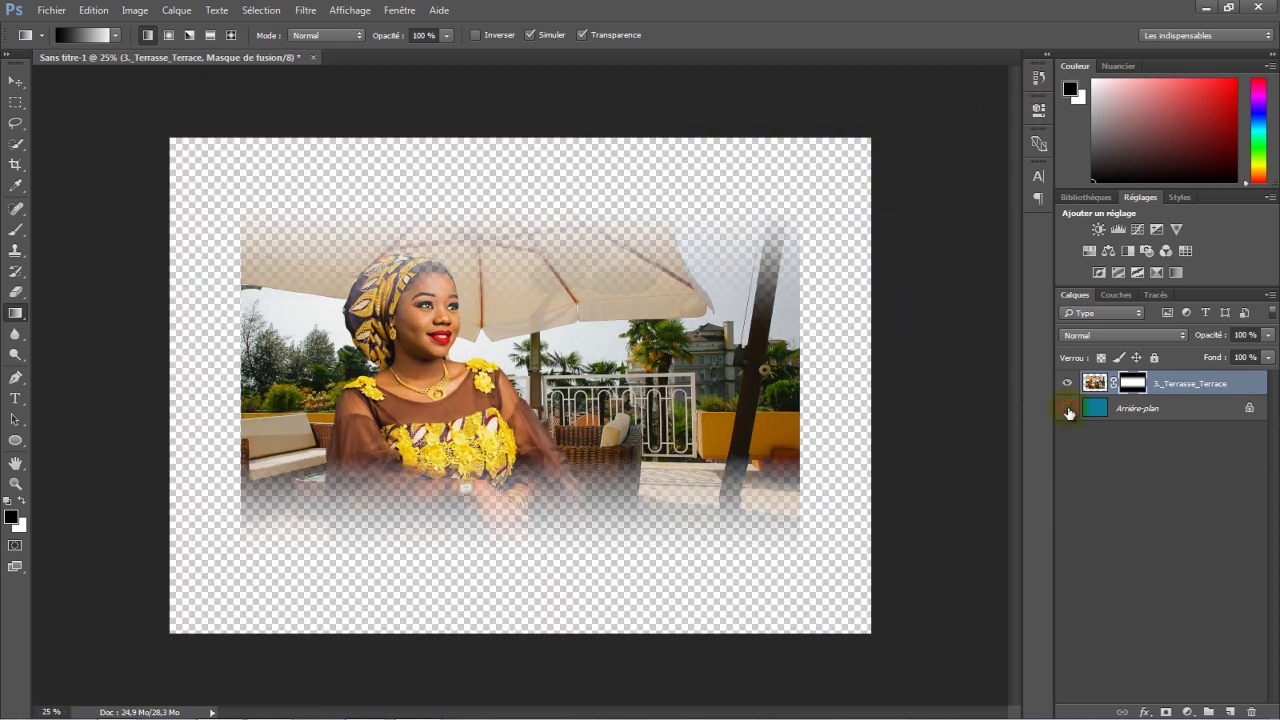
left_click(1067, 409)
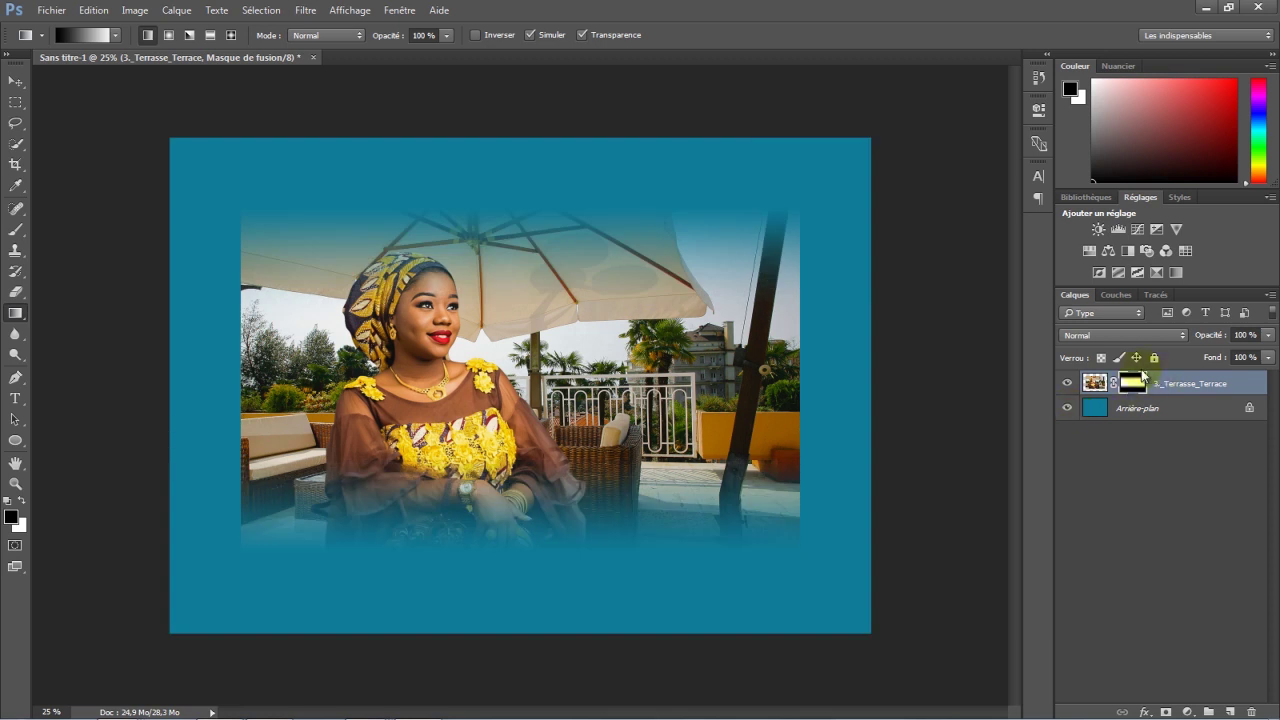
key("ctrl+0")
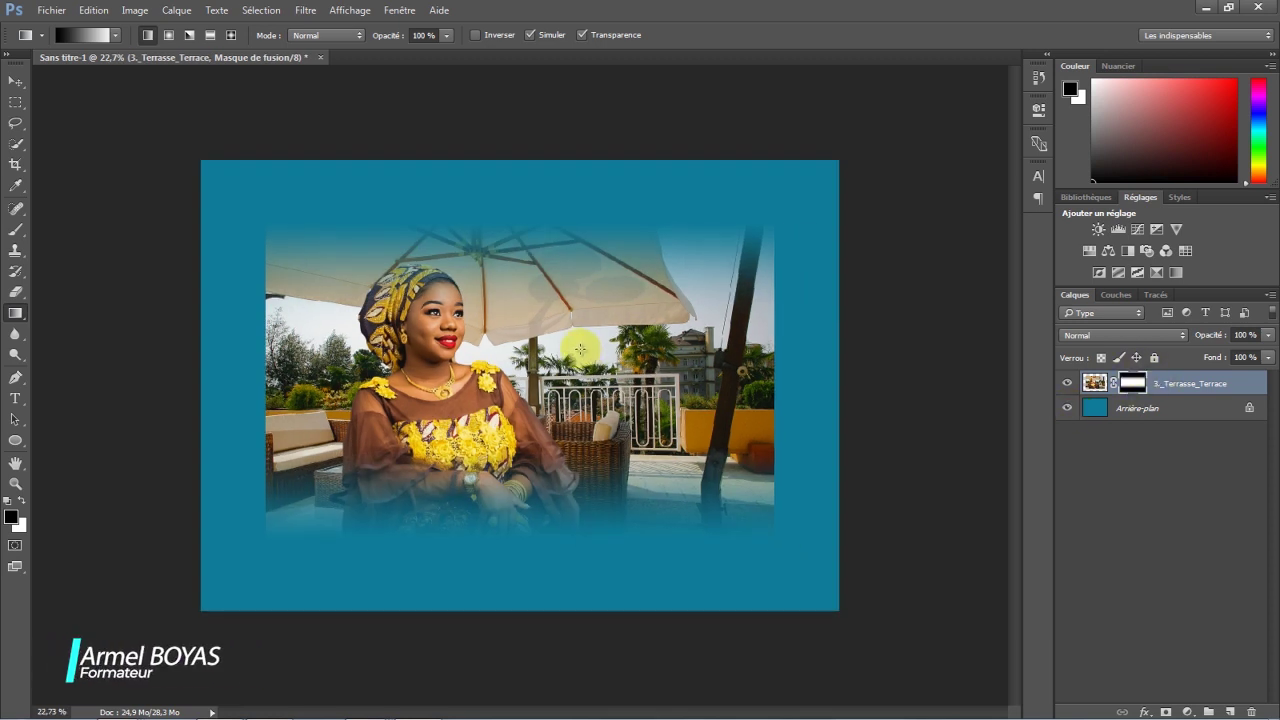
Save the image to the desktop as JPEG 'ggjhj' at Maximum quality
left_click(52, 11)
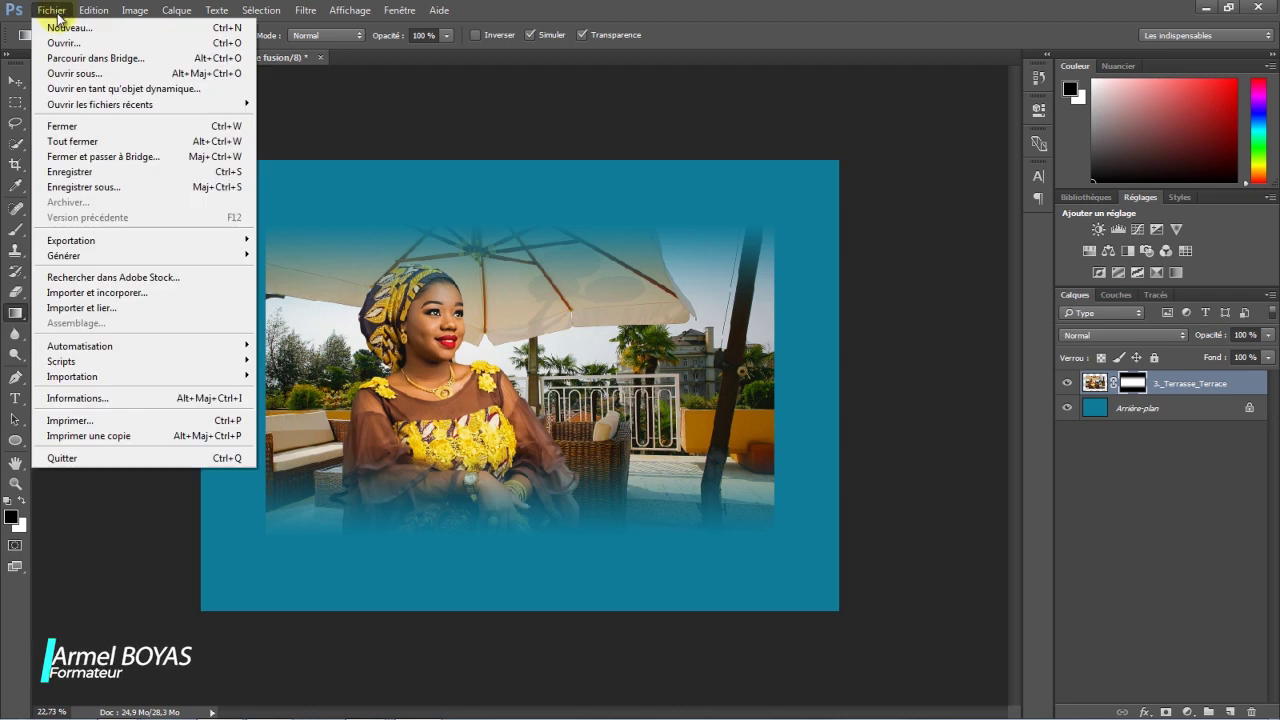
left_click(72, 187)
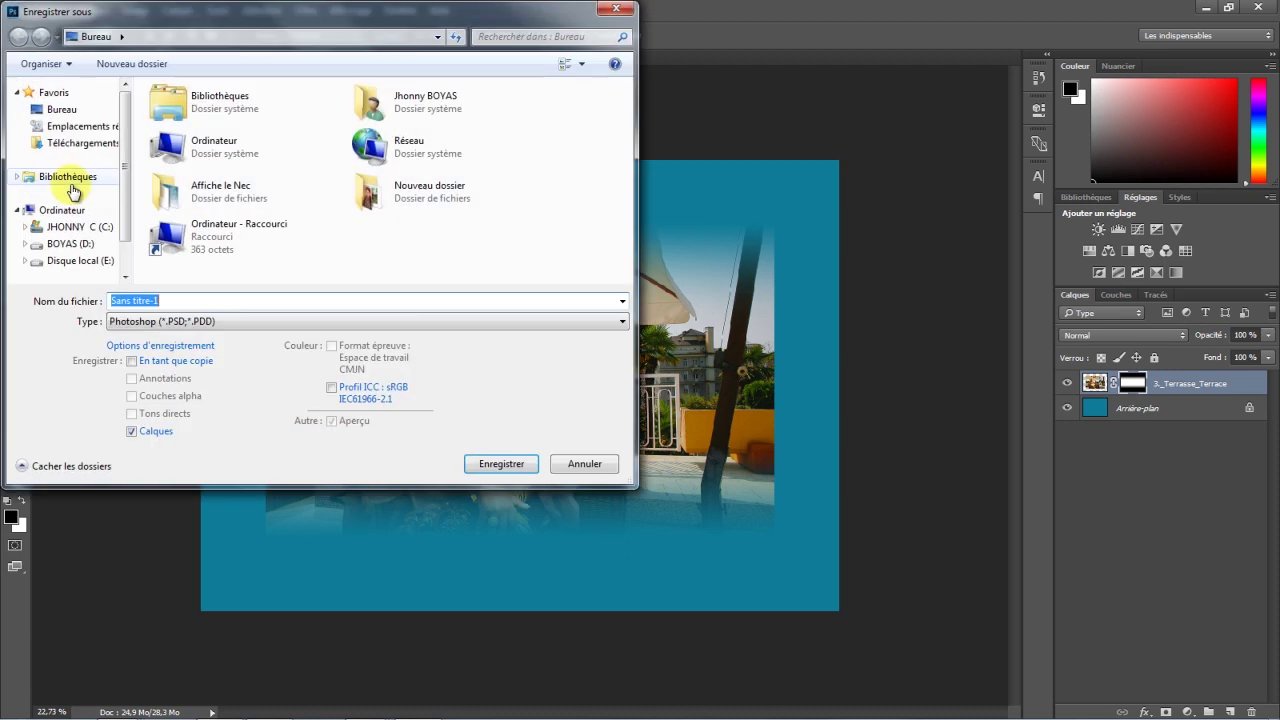
left_click(62, 108)
left_click(179, 305)
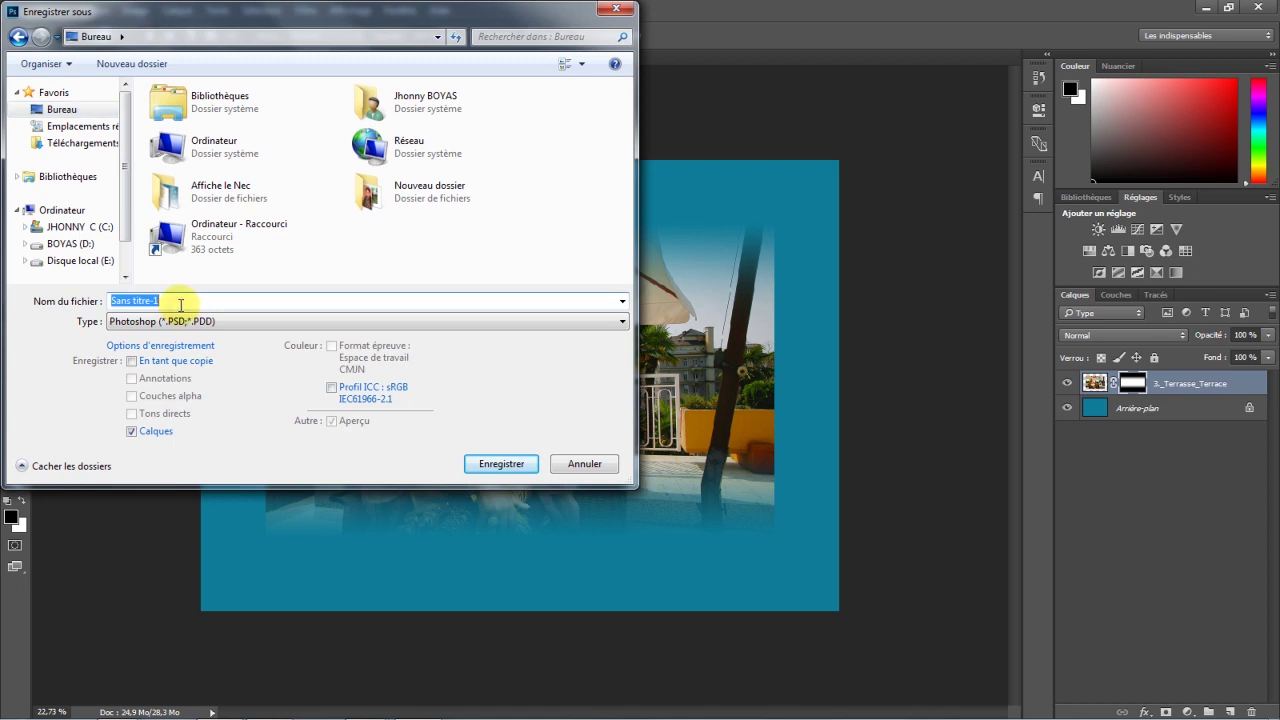
type("ggjhj")
left_click(208, 323)
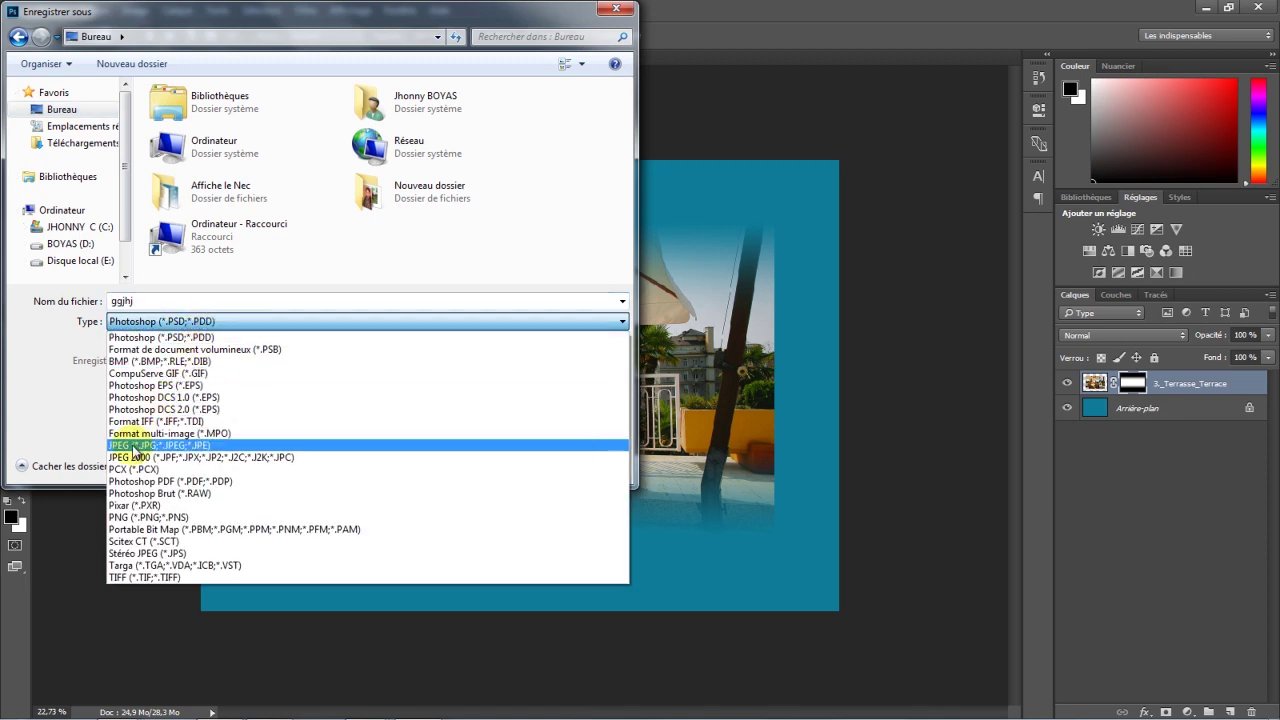
left_click(133, 445)
left_click(466, 461)
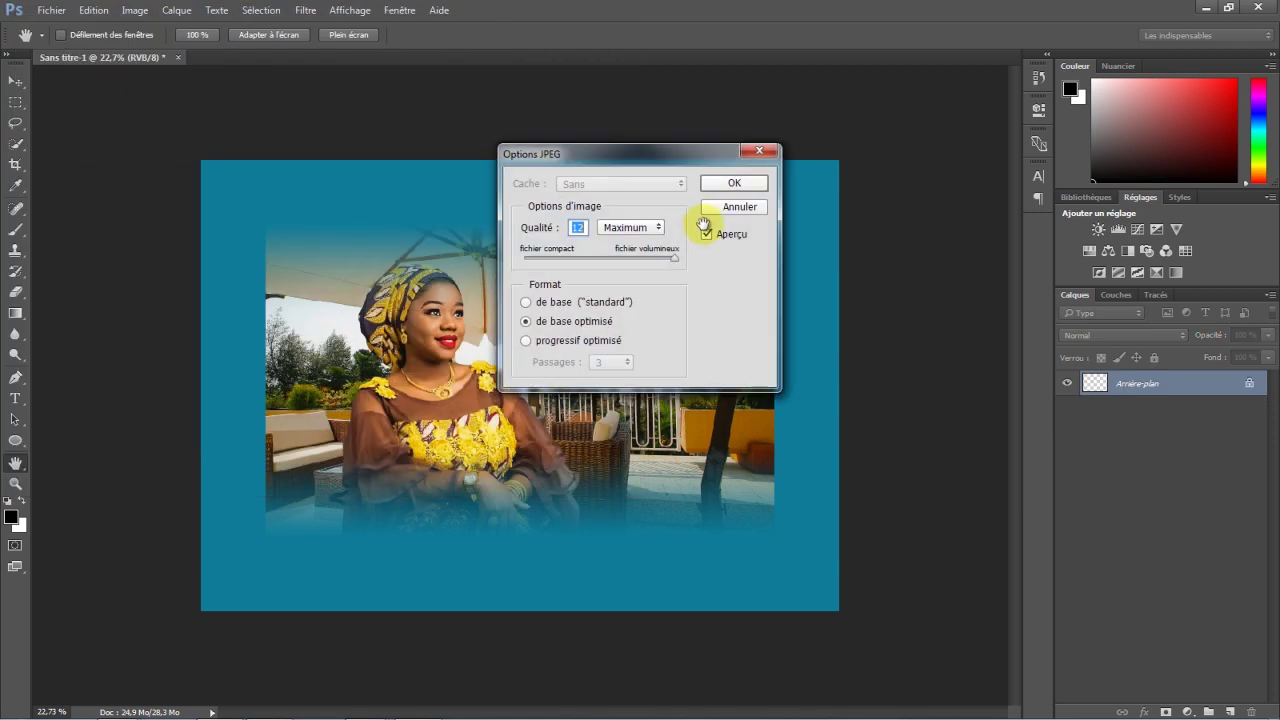
left_click(733, 184)
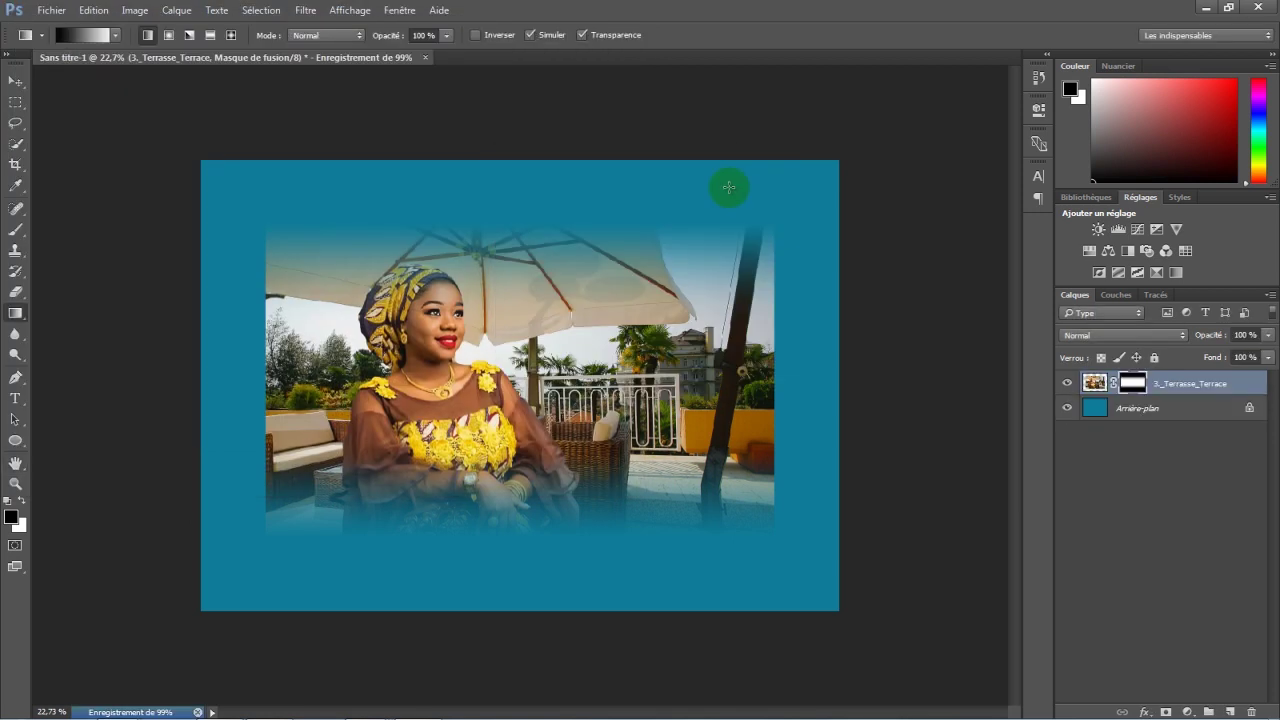
Open the saved ggjhj JPEG from the desktop in Windows Photo Viewer
left_click(1207, 8)
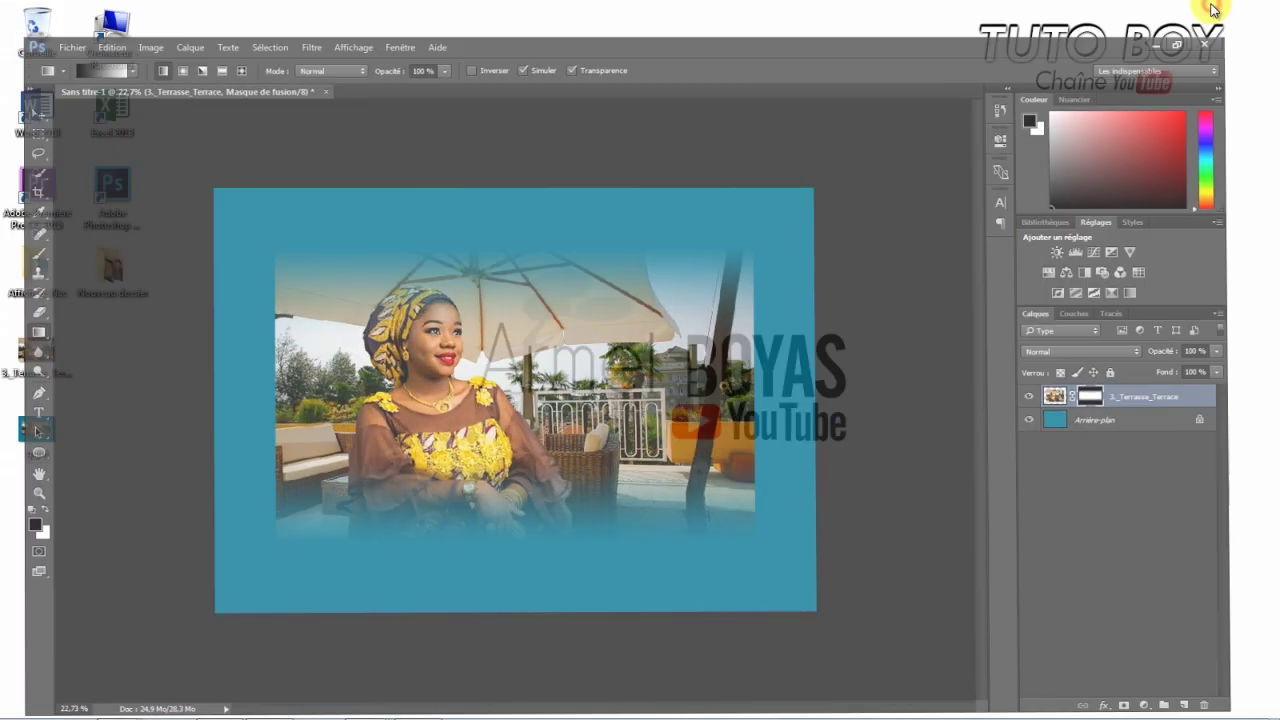
double_click(42, 432)
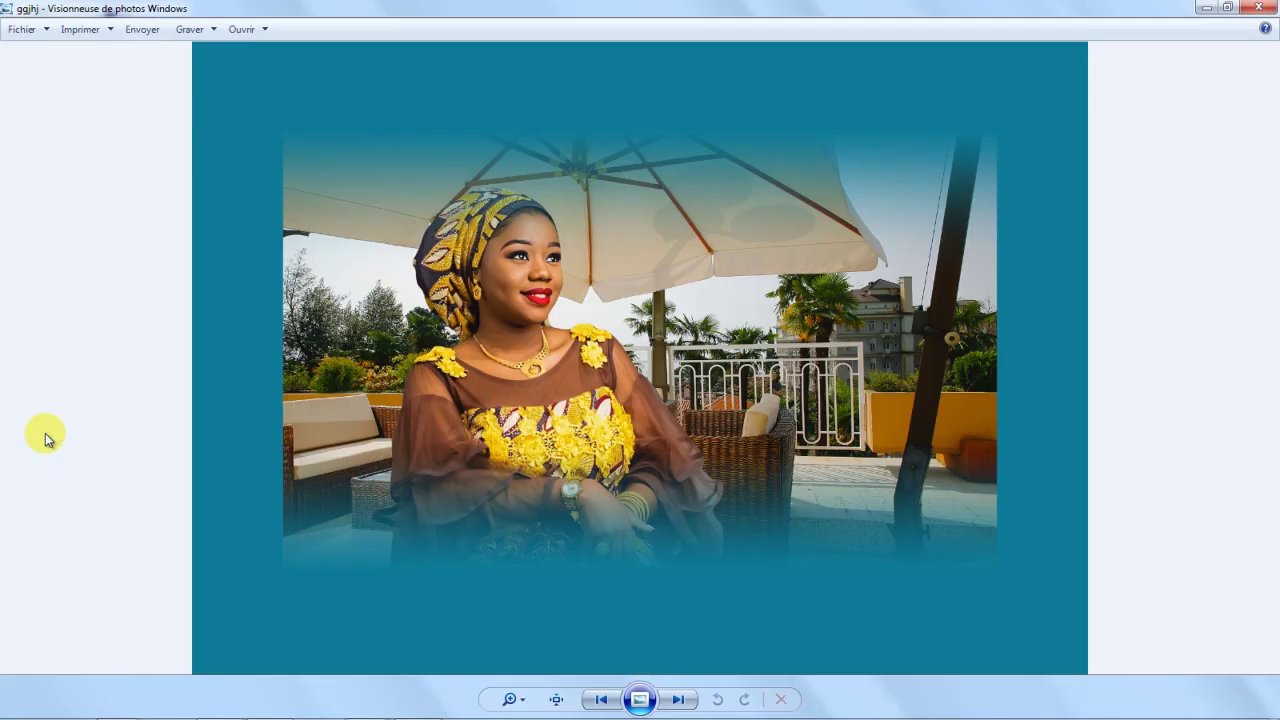